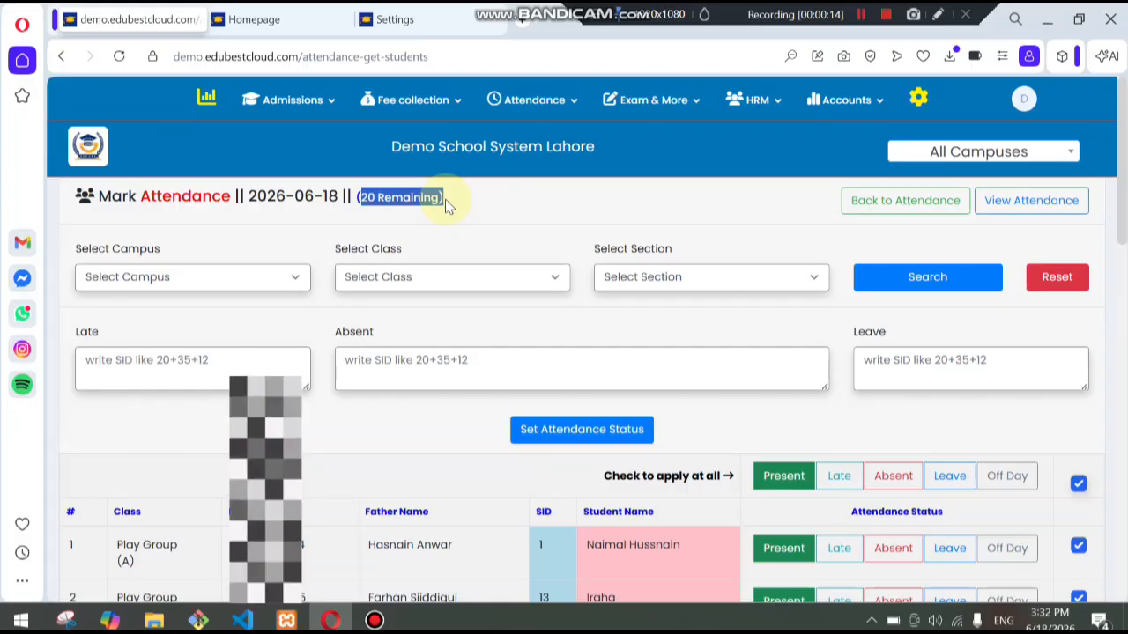
# - Filter the attendance marking list to show only the Play Group class
pyautogui.click(447, 211)
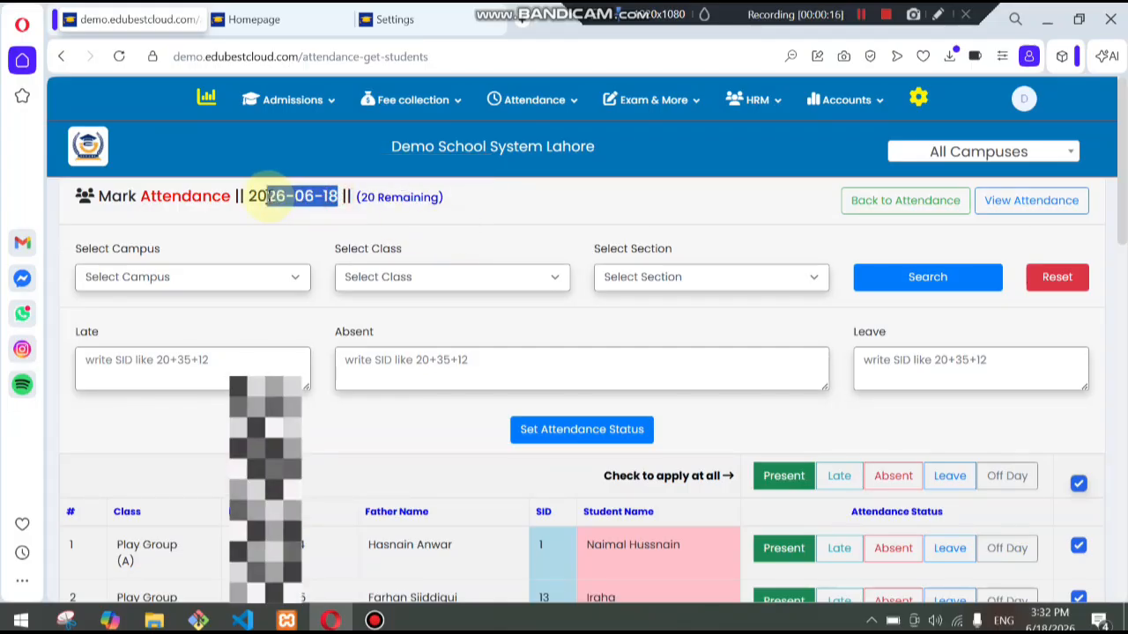
pyautogui.scroll(-1, 680, 309)
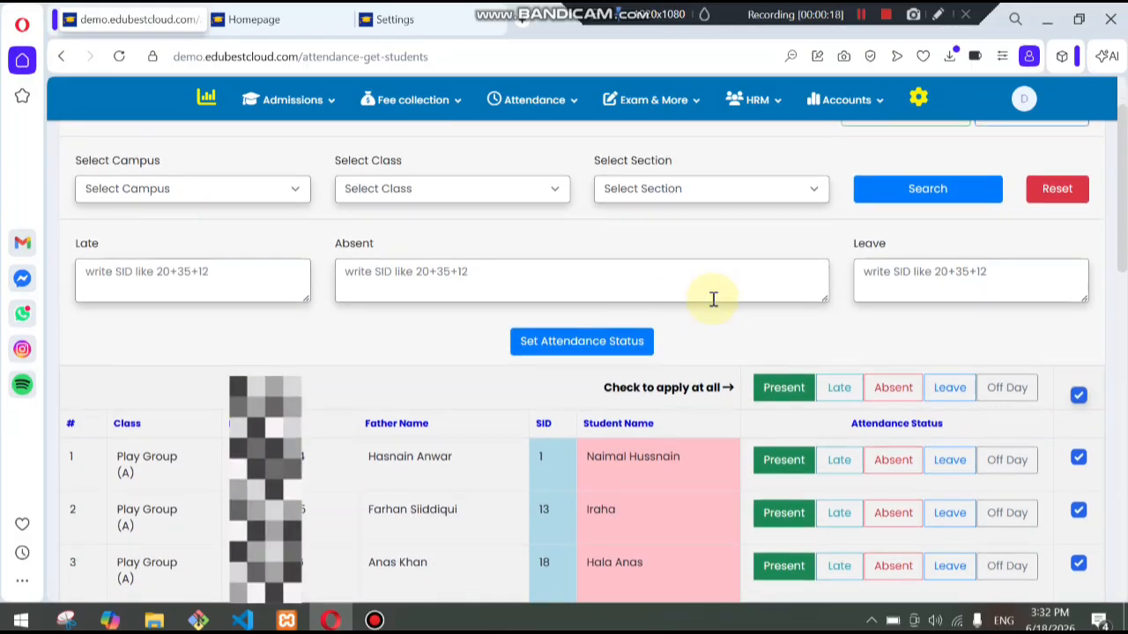
pyautogui.moveTo(1123, 152)
pyautogui.mouseDown()
pyautogui.moveTo(1123, 467)
pyautogui.moveTo(1123, 132)
pyautogui.moveTo(1123, 473)
pyautogui.moveTo(1122, 140)
pyautogui.mouseUp()
pyautogui.click(431, 278)
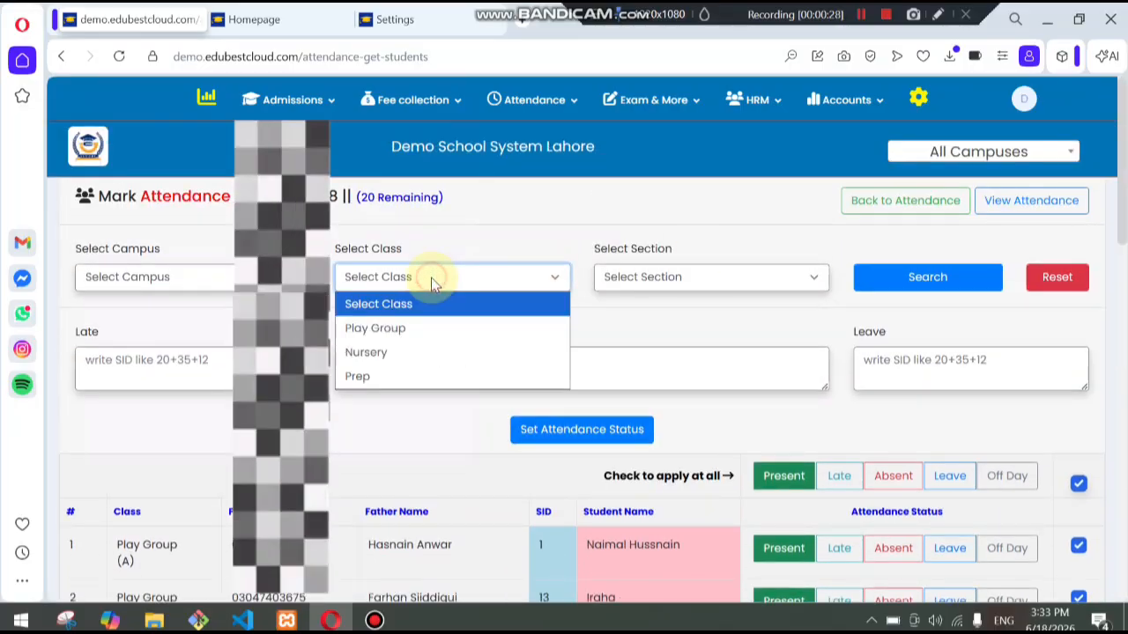
pyautogui.click(419, 335)
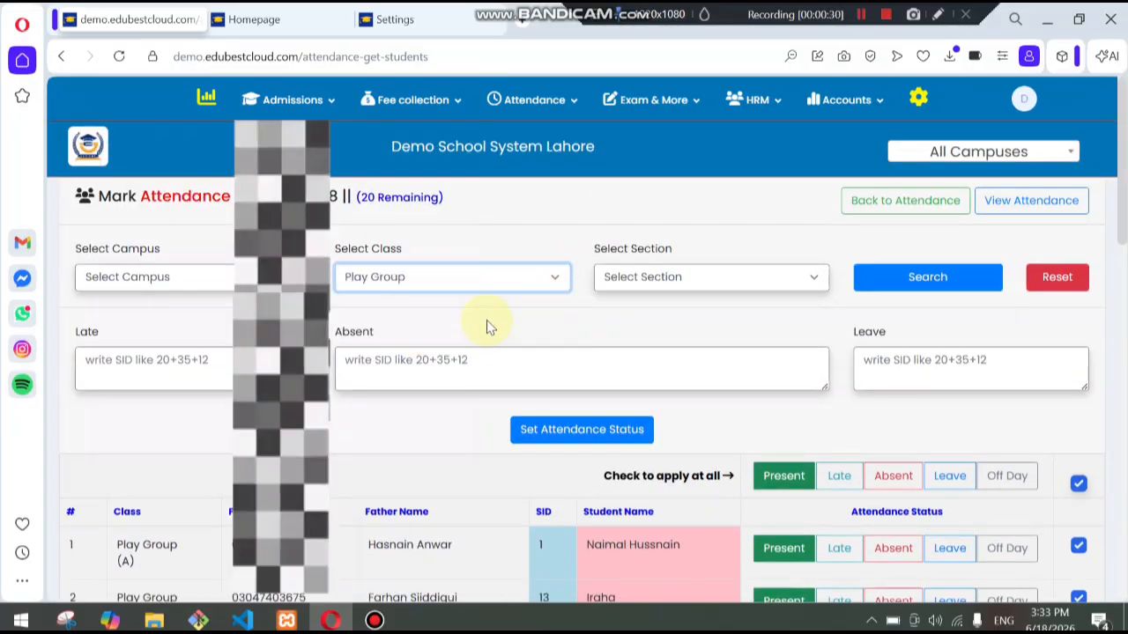
pyautogui.click(876, 291)
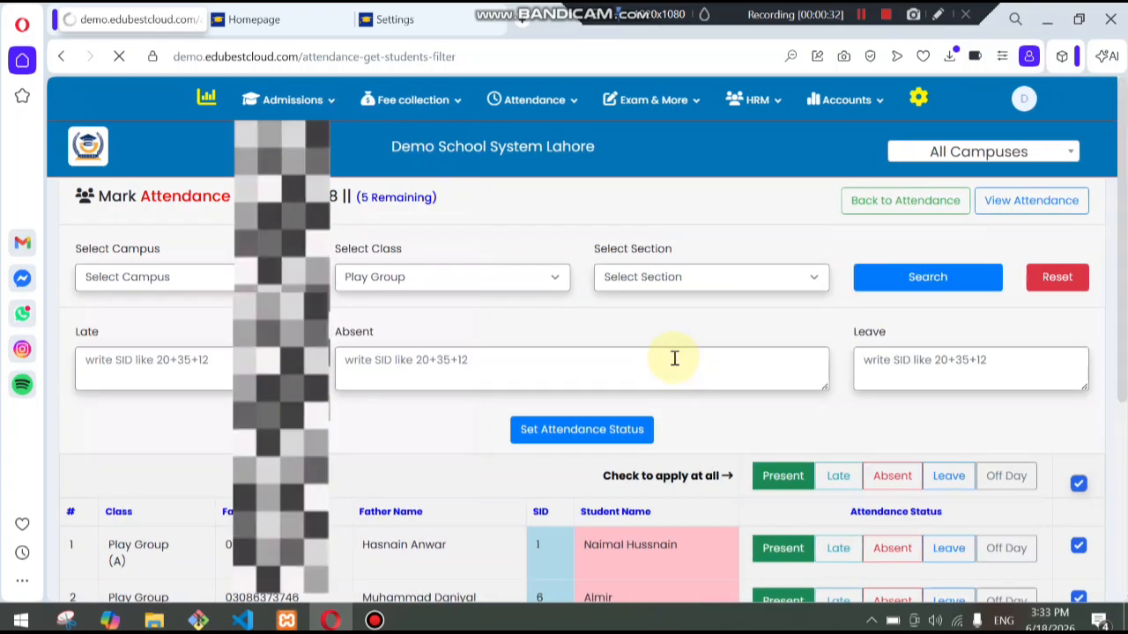
# - Mark the third Play Group student absent with the reason Weather Conditions
pyautogui.moveTo(1122, 179); pyautogui.dragTo(1124, 348)
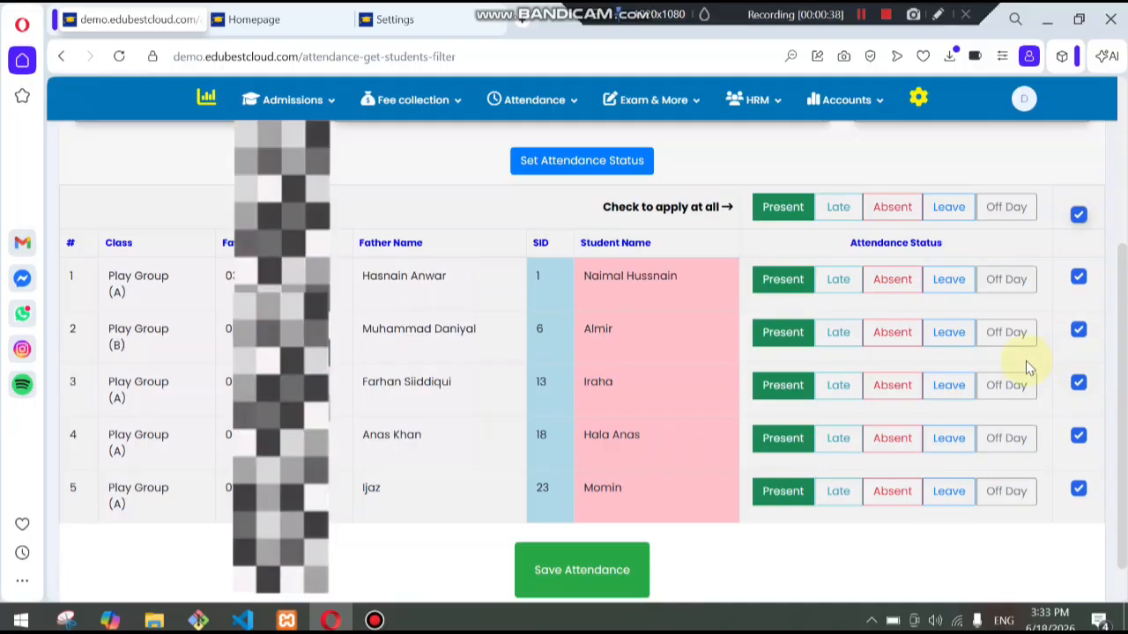
pyautogui.click(897, 389)
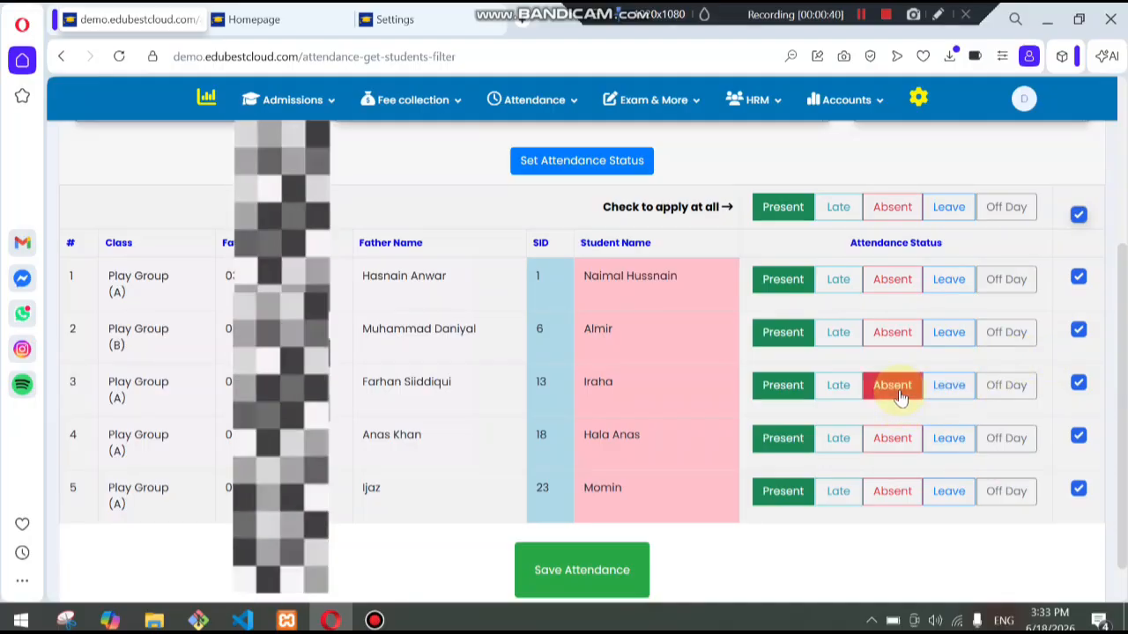
pyautogui.click(892, 415)
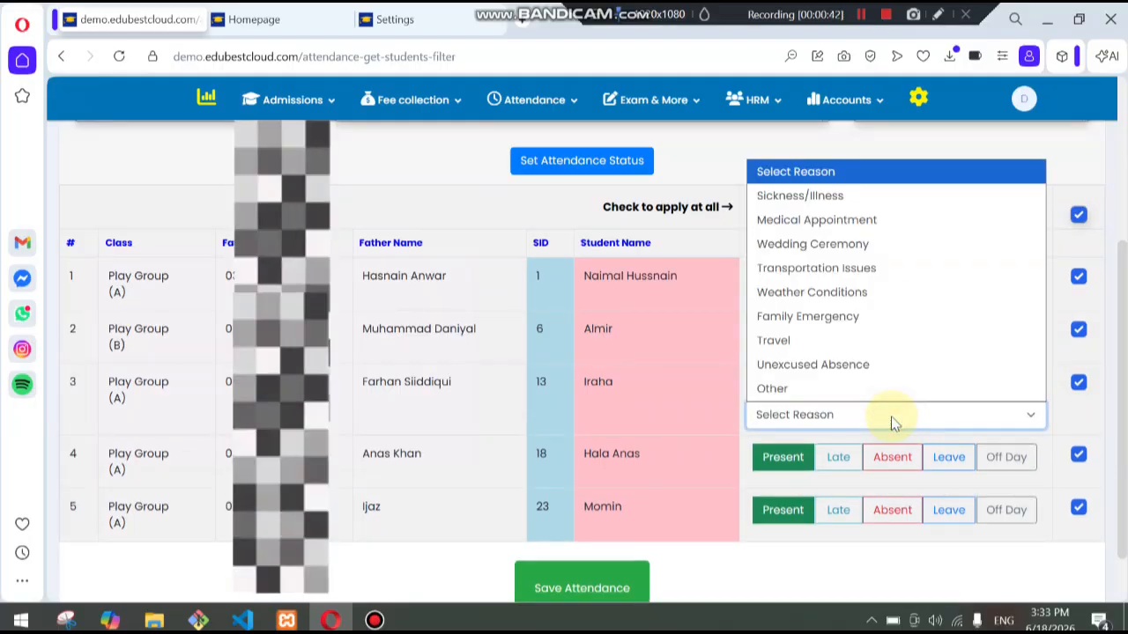
pyautogui.click(789, 291)
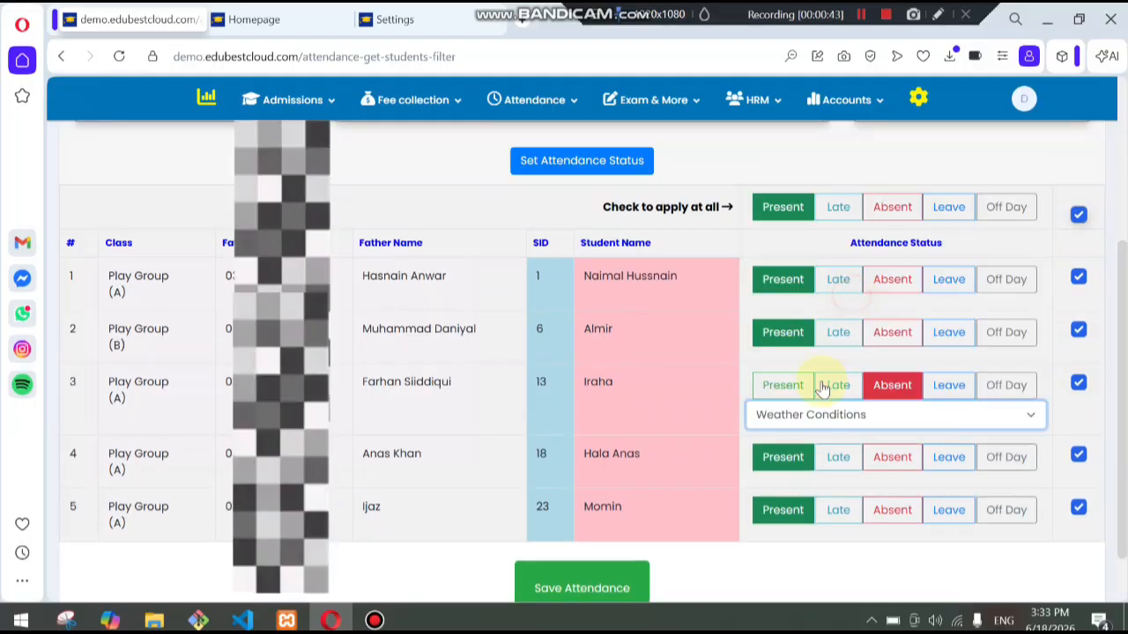
pyautogui.click(737, 425)
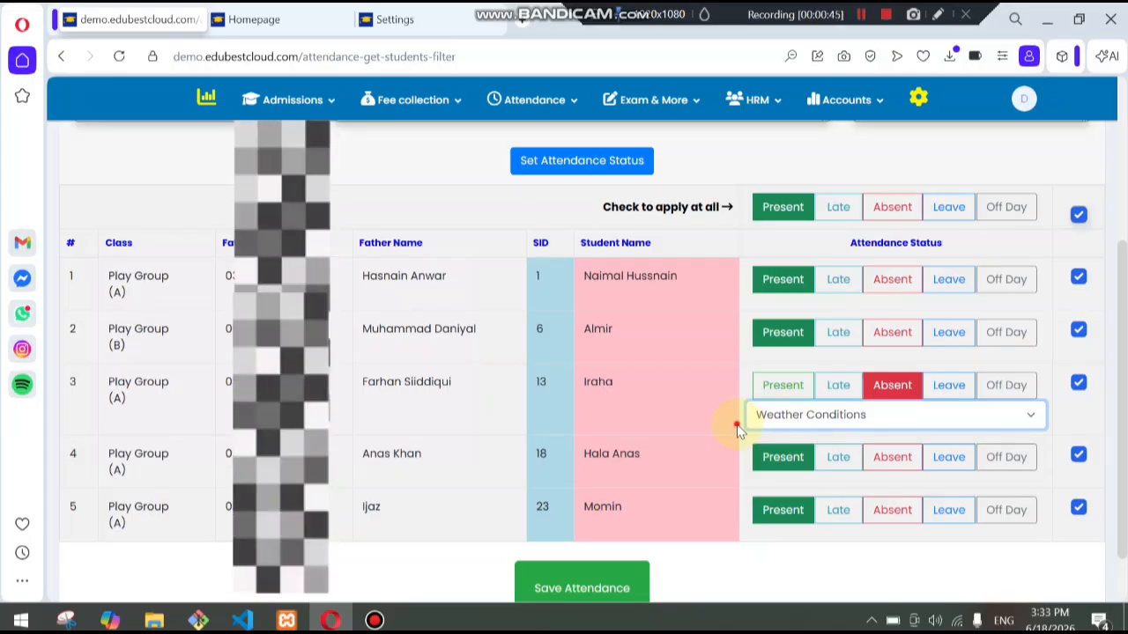
# - Mark the fifth Play Group student late and save the attendance
pyautogui.click(840, 513)
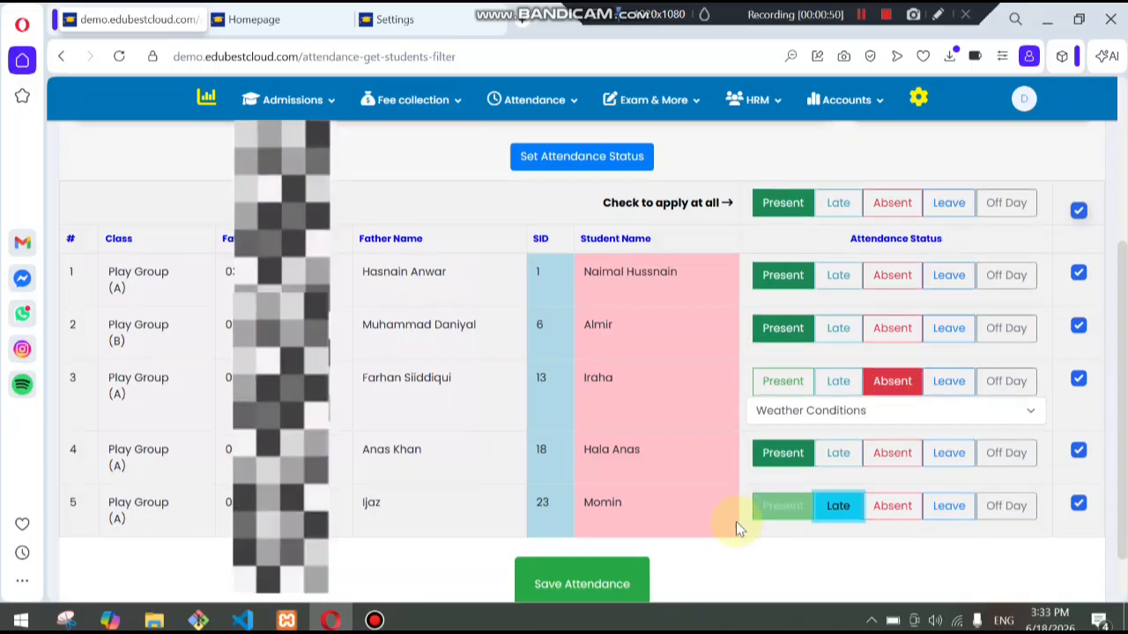
pyautogui.scroll(-1, 737, 523)
pyautogui.click(614, 531)
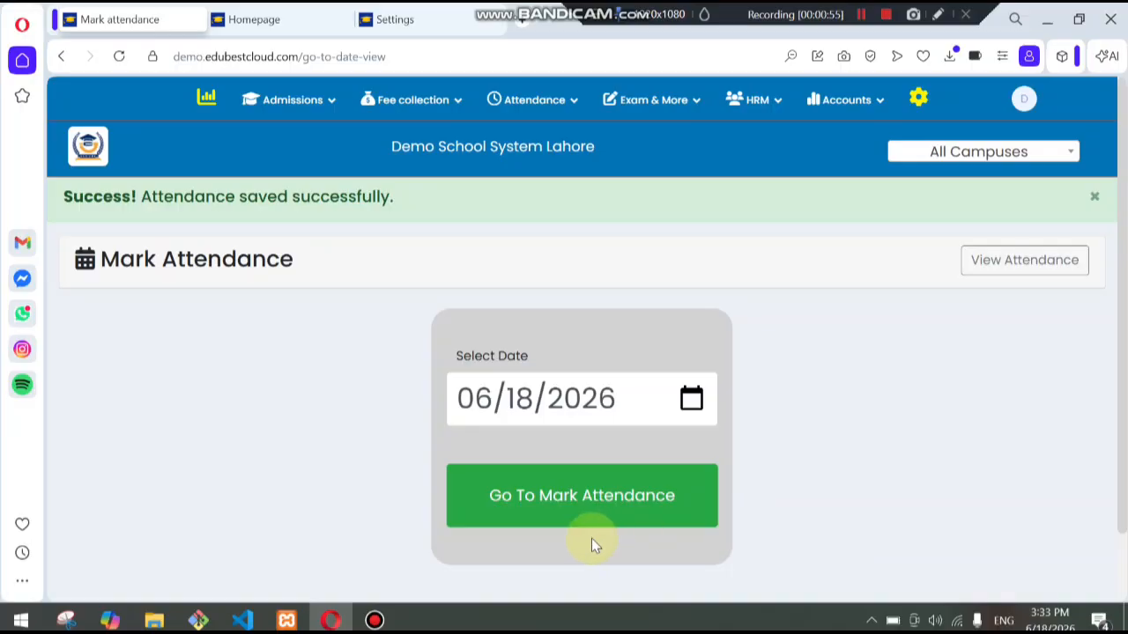
# - Reopen the attendance marking page for the same date for the remaining students
pyautogui.click(590, 496)
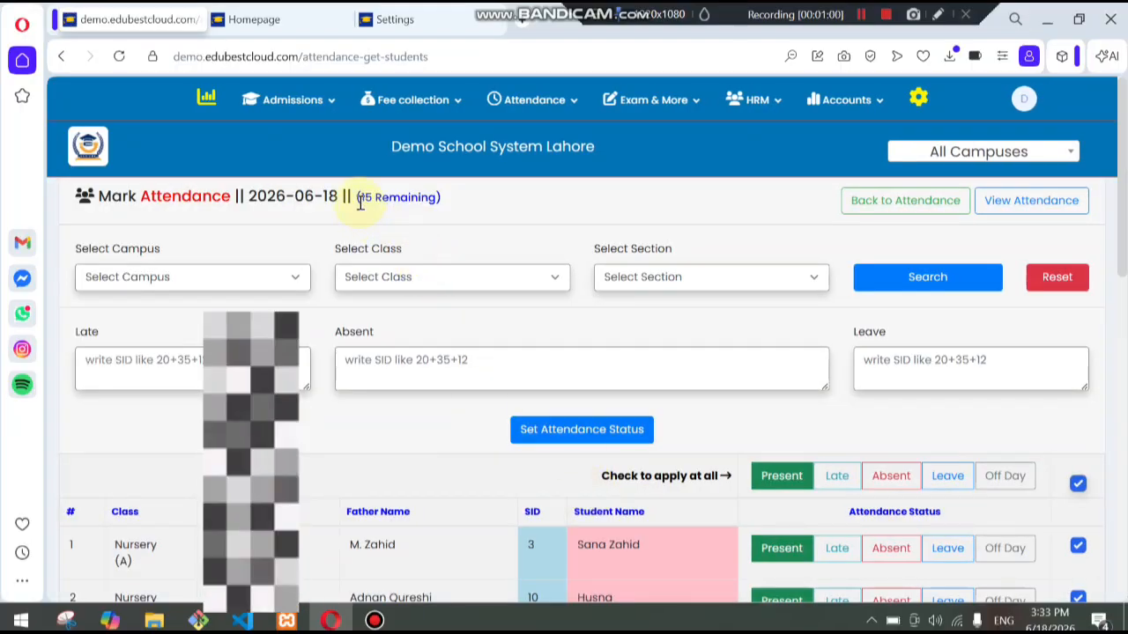
pyautogui.moveTo(377, 203); pyautogui.dragTo(432, 206)
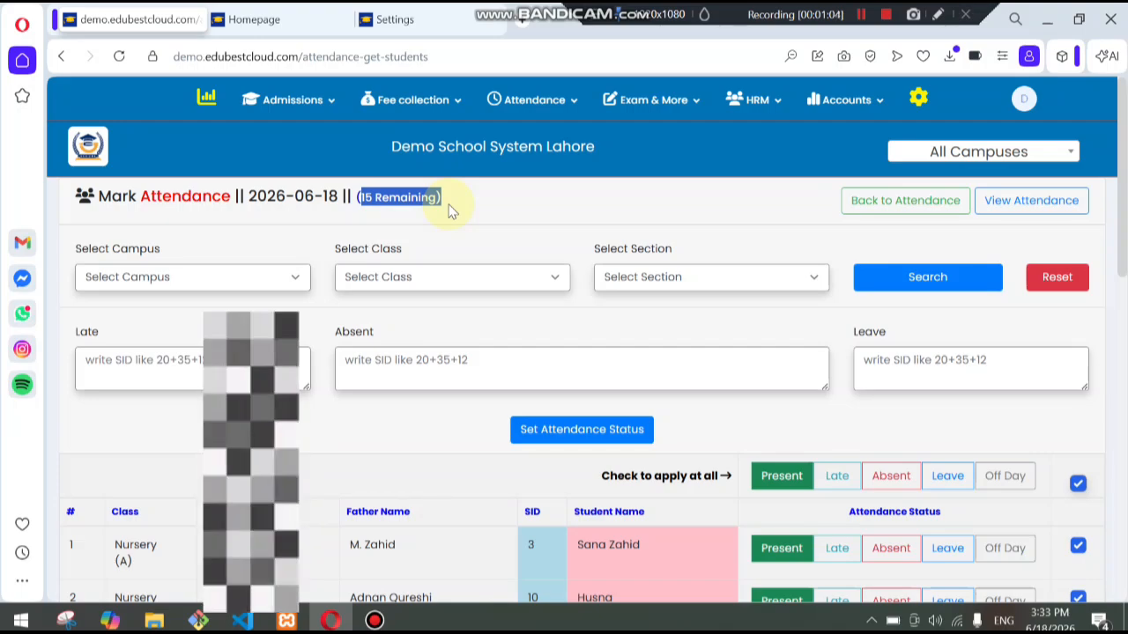
pyautogui.click(445, 229)
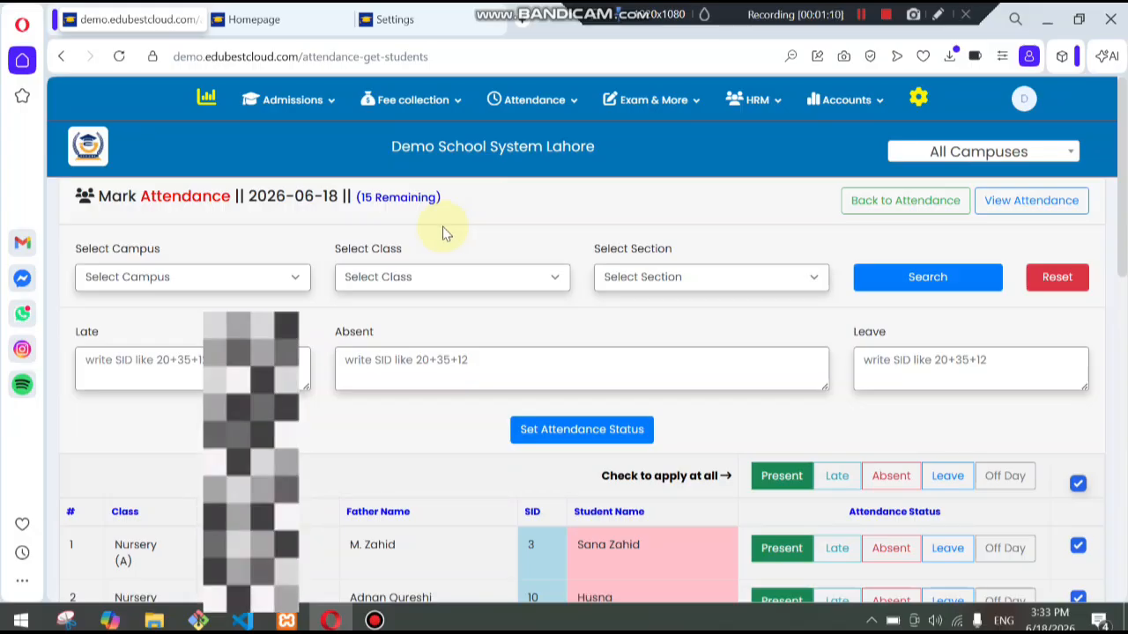
pyautogui.moveTo(1120, 183); pyautogui.dragTo(1123, 264)
pyautogui.scroll(4, 1123, 264)
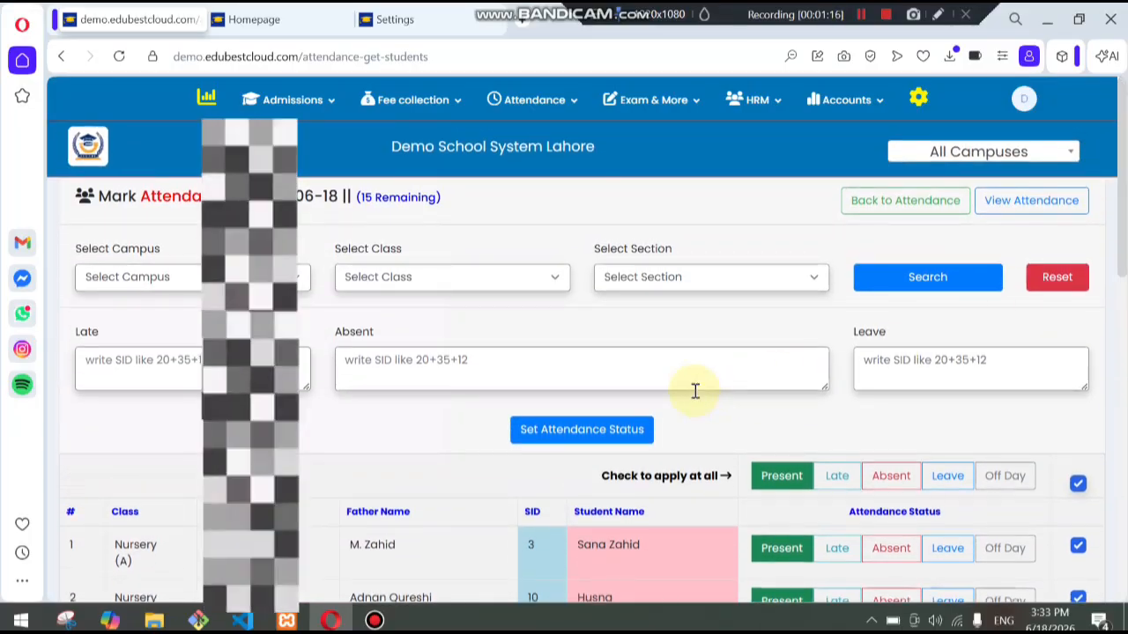
# - Enter 10+25 in the Absent field and apply the attendance status to those students
pyautogui.click(683, 382)
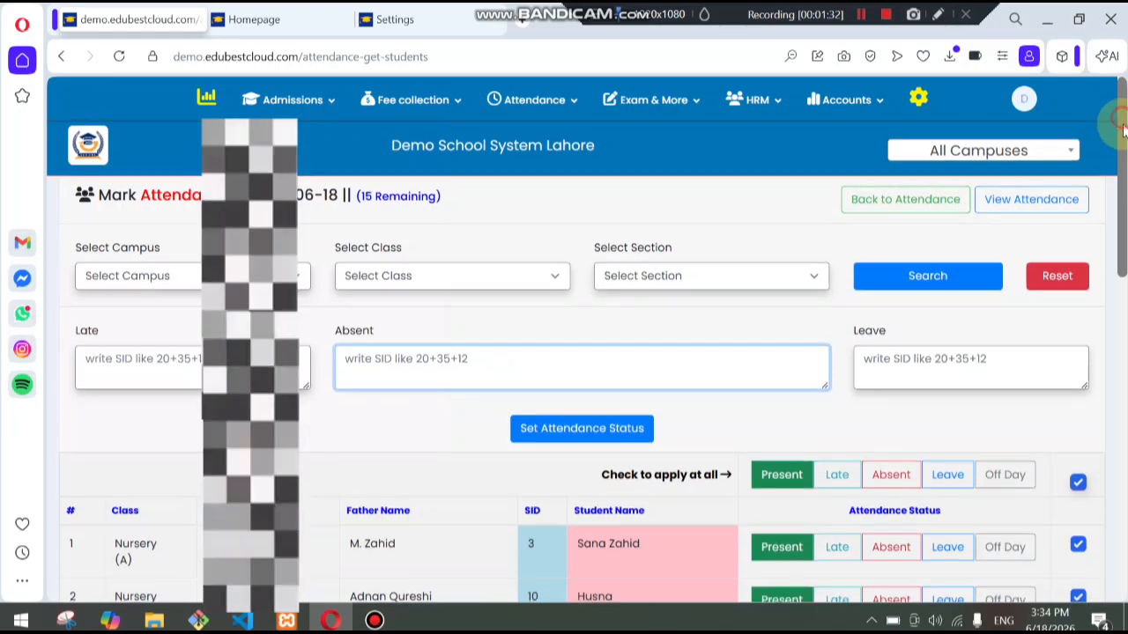
pyautogui.scroll(-1, 1123, 155)
pyautogui.moveTo(1123, 155)
pyautogui.mouseDown()
pyautogui.moveTo(1124, 428)
pyautogui.moveTo(1119, 155)
pyautogui.mouseUp()
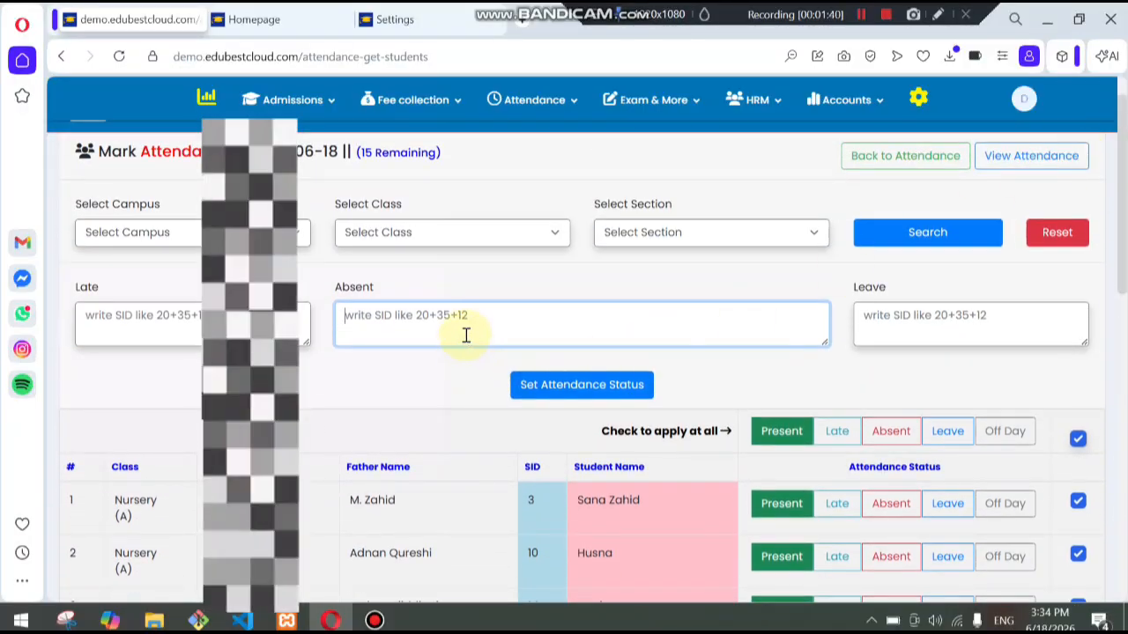
pyautogui.scroll(-3, 466, 334)
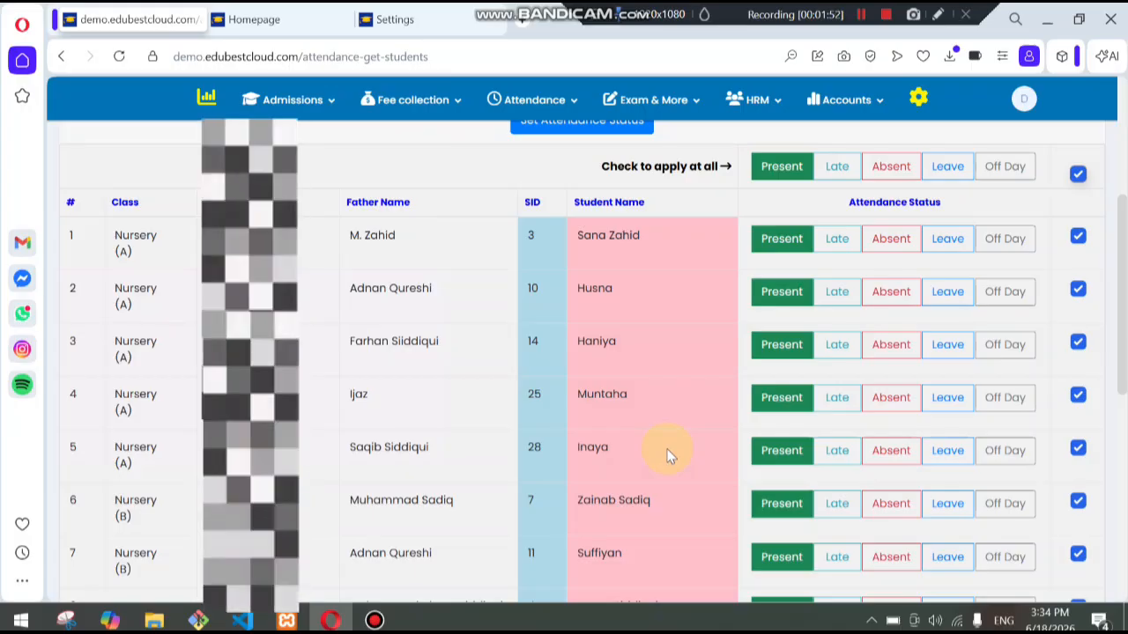
pyautogui.scroll(3, 402, 368)
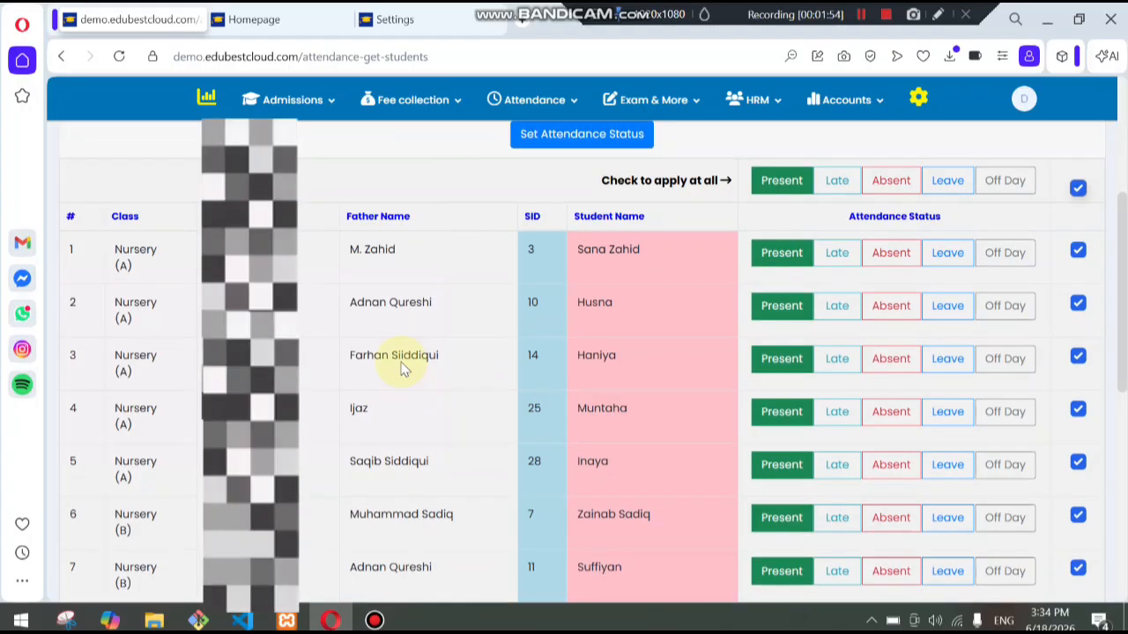
pyautogui.click(430, 323)
pyautogui.write('10')
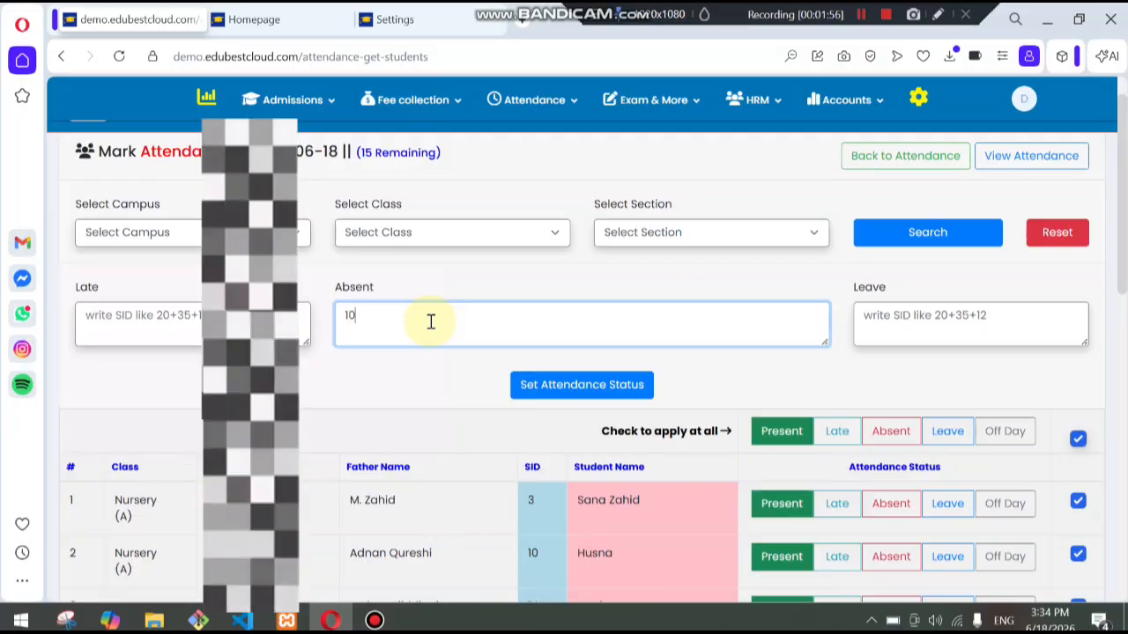
pyautogui.write('+25')
pyautogui.click(256, 324)
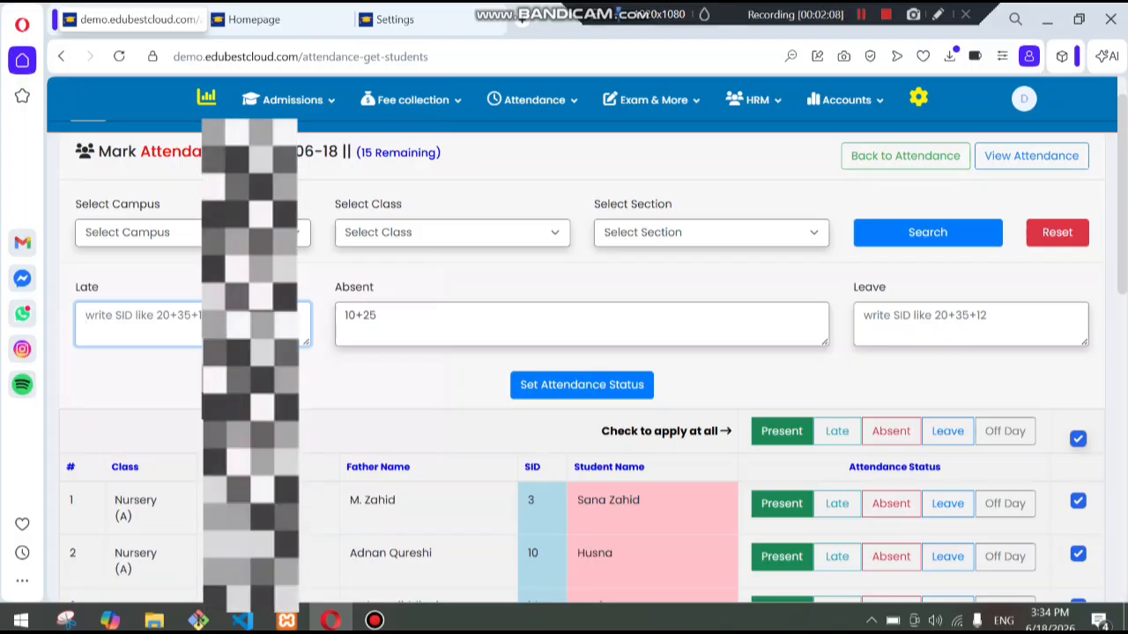
pyautogui.click(907, 321)
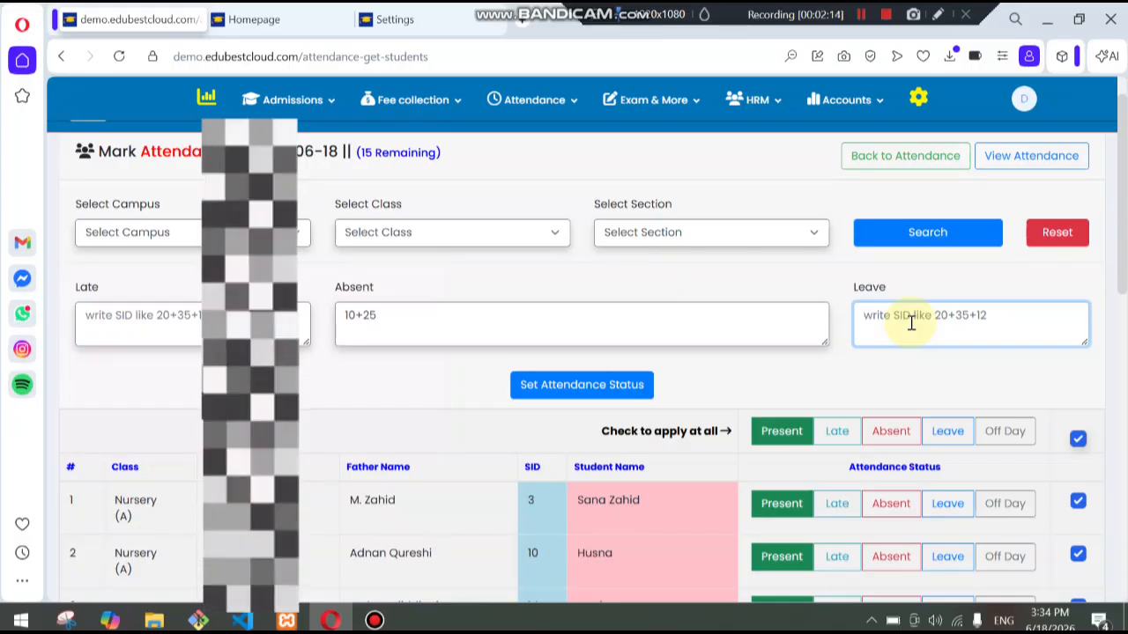
pyautogui.click(604, 396)
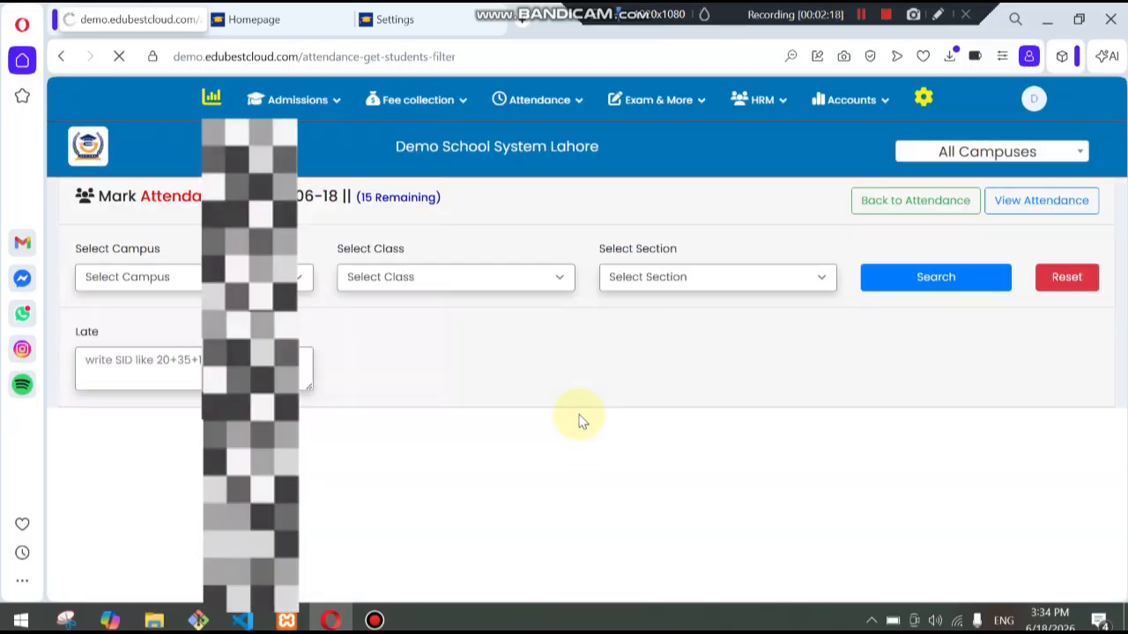
# - Save the attendance for the remaining Nursery and Prep students
pyautogui.scroll(-3, 579, 424)
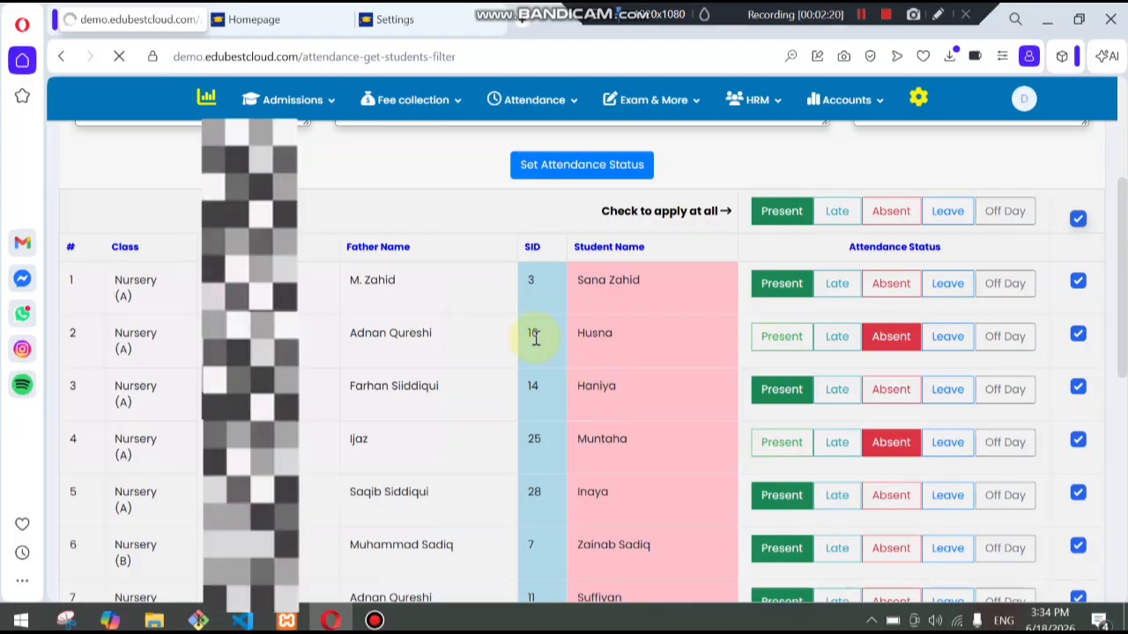
pyautogui.scroll(2, 543, 434)
pyautogui.scroll(-1, 684, 456)
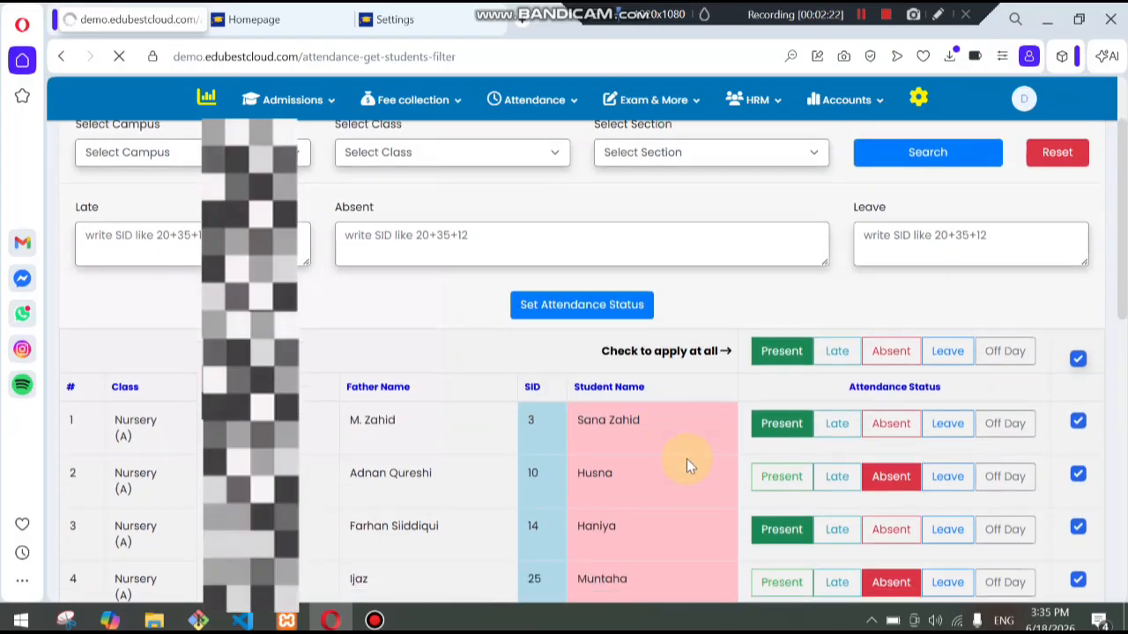
pyautogui.scroll(-1, 881, 441)
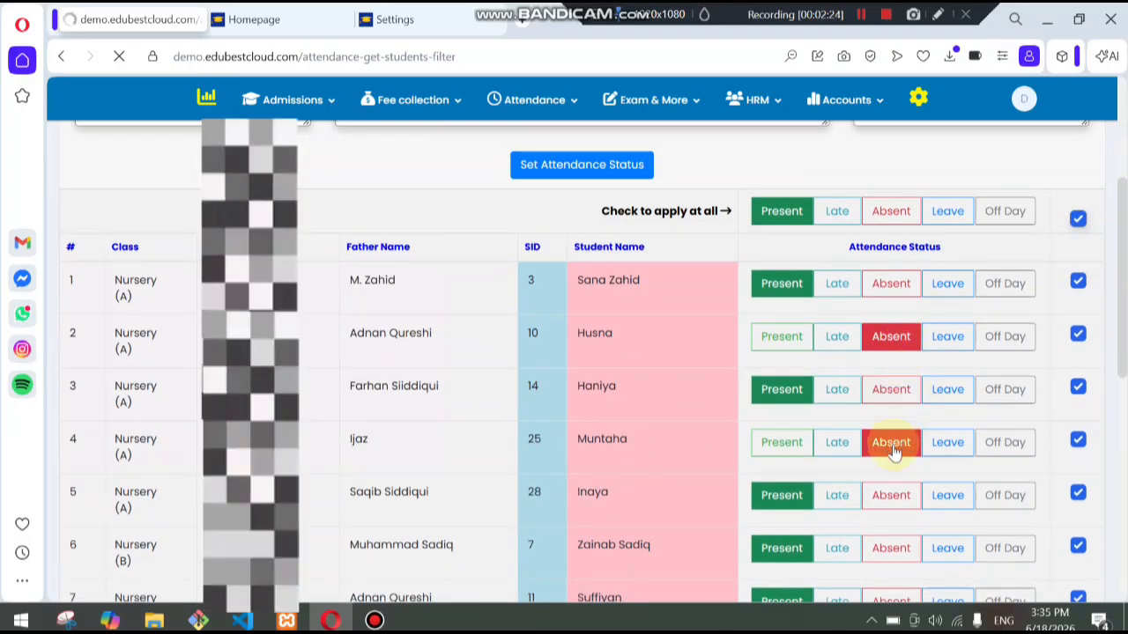
pyautogui.scroll(3, 574, 468)
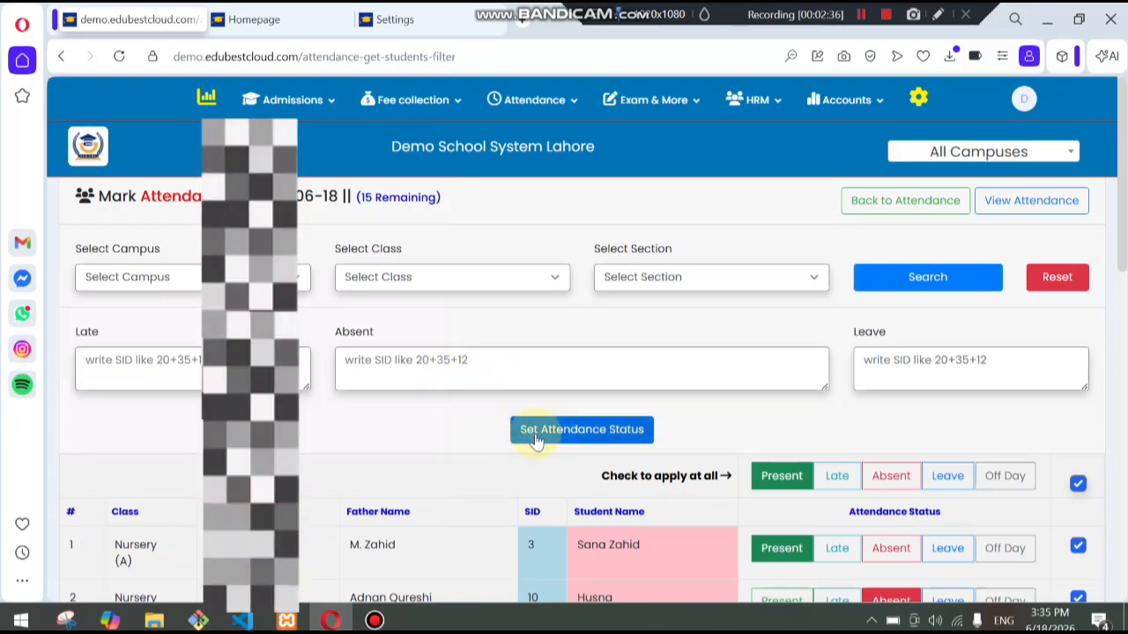
pyautogui.moveTo(1123, 151)
pyautogui.mouseDown()
pyautogui.moveTo(1122, 454)
pyautogui.moveTo(1125, 143)
pyautogui.mouseUp()
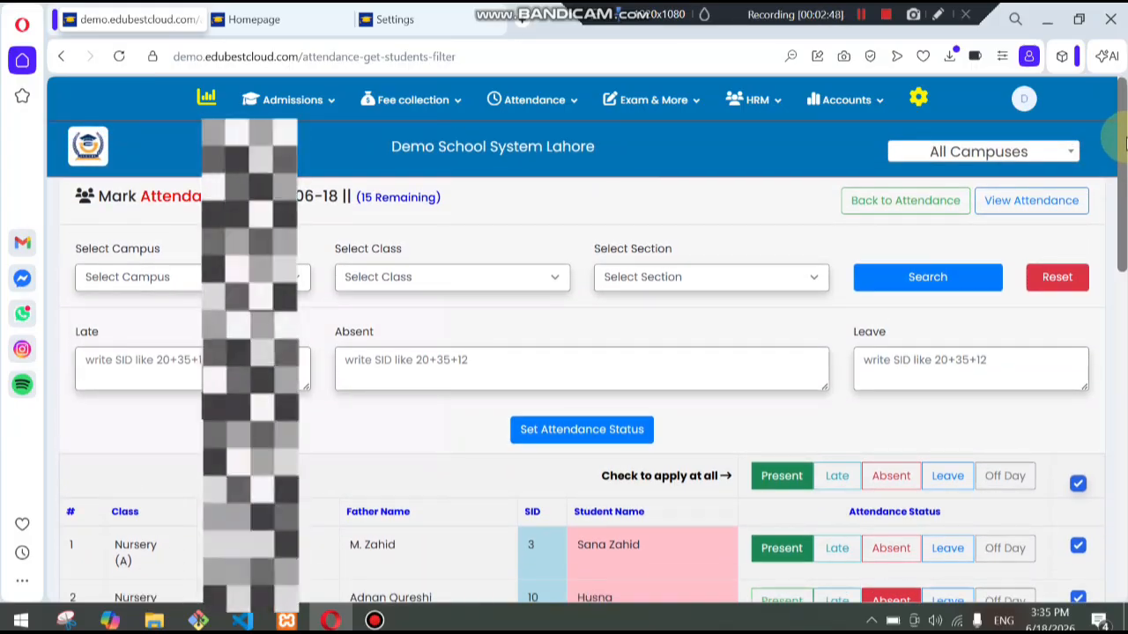
pyautogui.moveTo(1125, 150); pyautogui.dragTo(1092, 493)
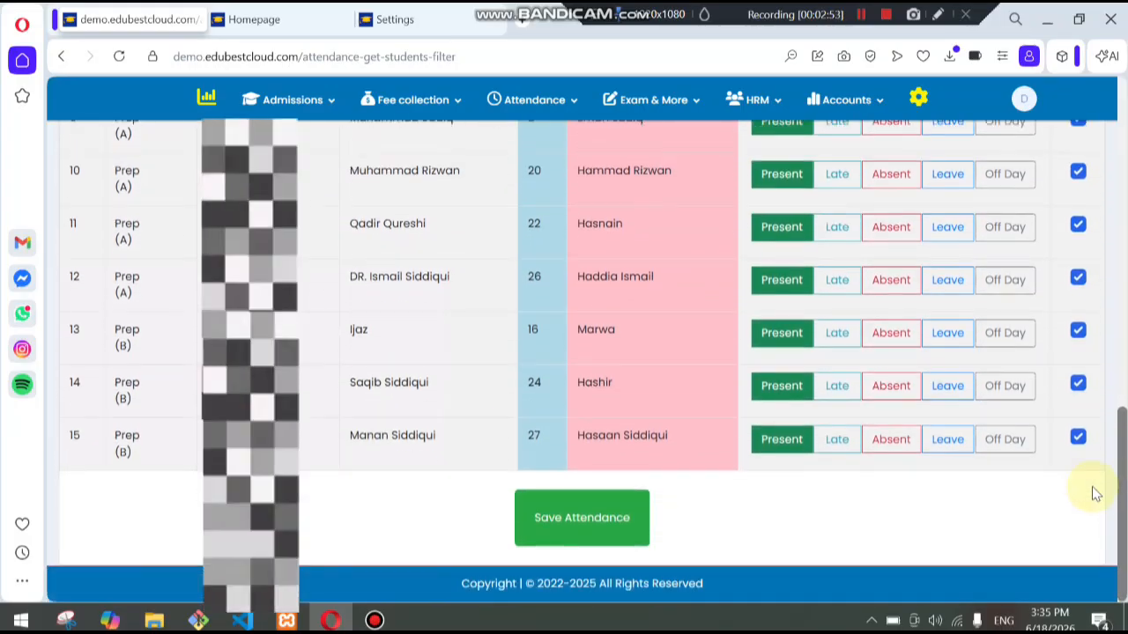
pyautogui.click(604, 543)
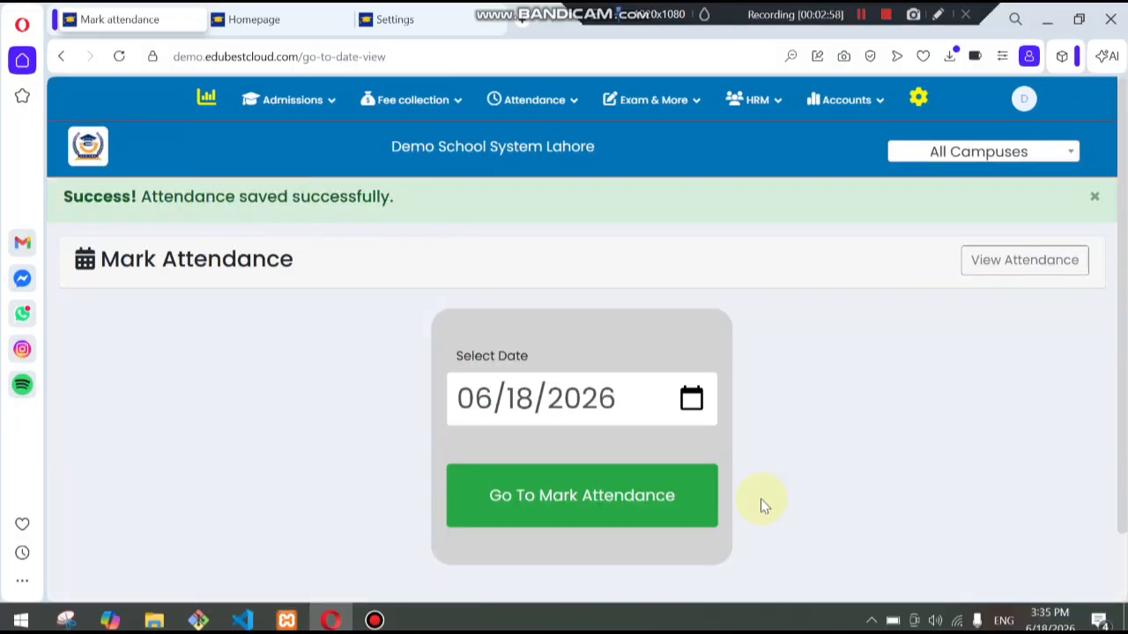
# - Open the View Attendance list to review the saved attendance records for the day
pyautogui.click(574, 517)
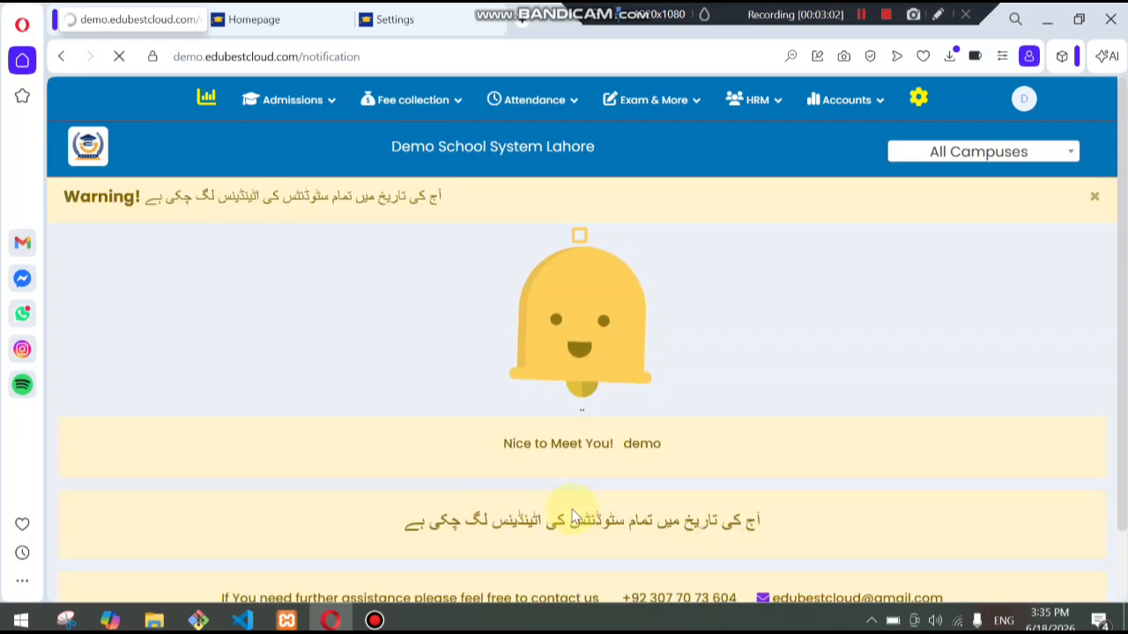
pyautogui.click(548, 99)
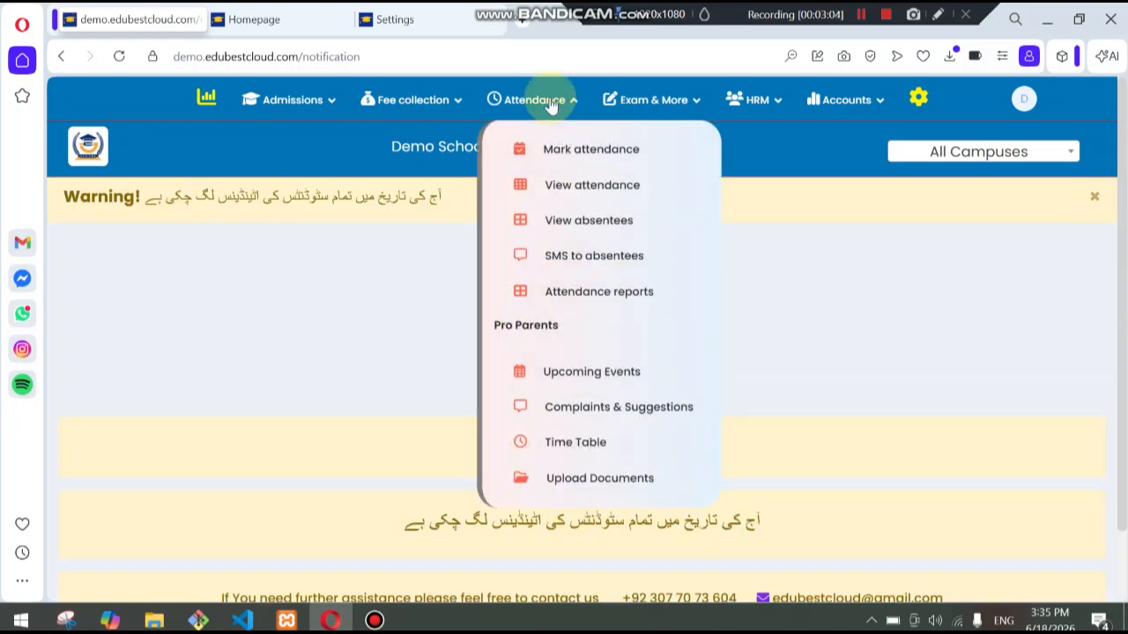
pyautogui.click(564, 194)
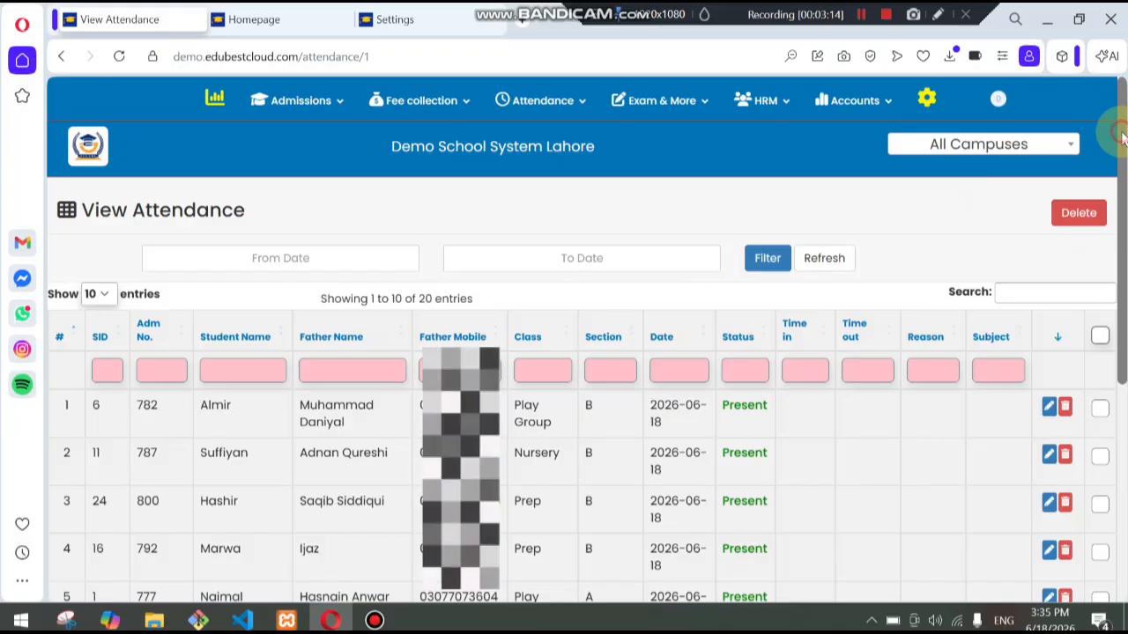
pyautogui.moveTo(1121, 132); pyautogui.dragTo(1125, 206)
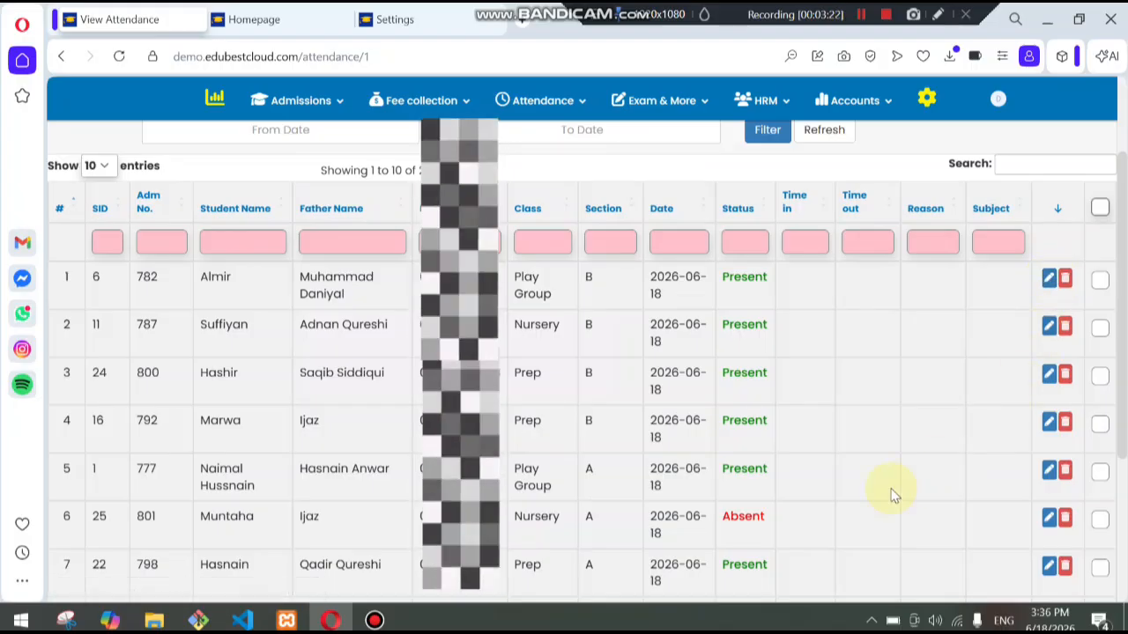
# - Change Muntaha's attendance status to Late and update the record
pyautogui.click(1047, 521)
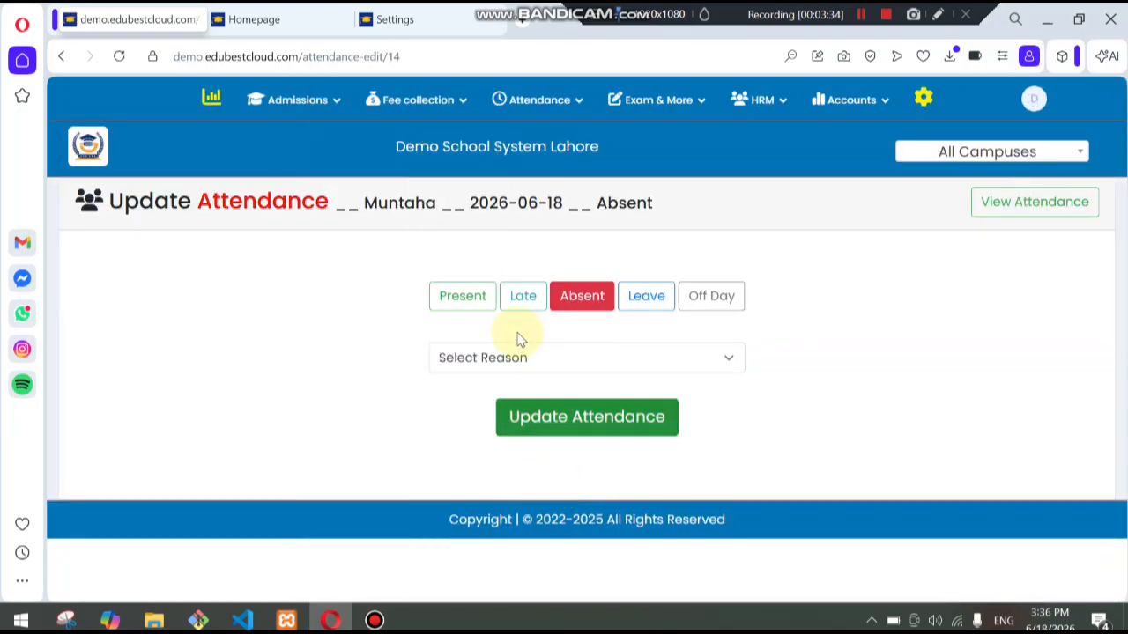
pyautogui.click(519, 301)
pyautogui.click(568, 398)
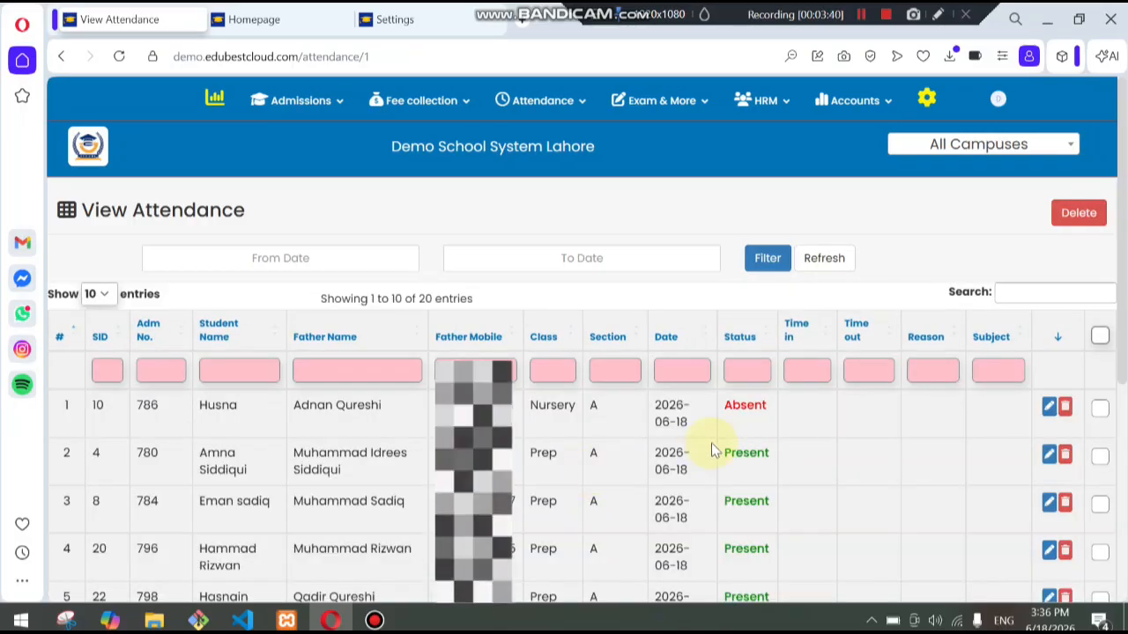
# - Select all attendance records listed on the page
pyautogui.scroll(-4, 1053, 412)
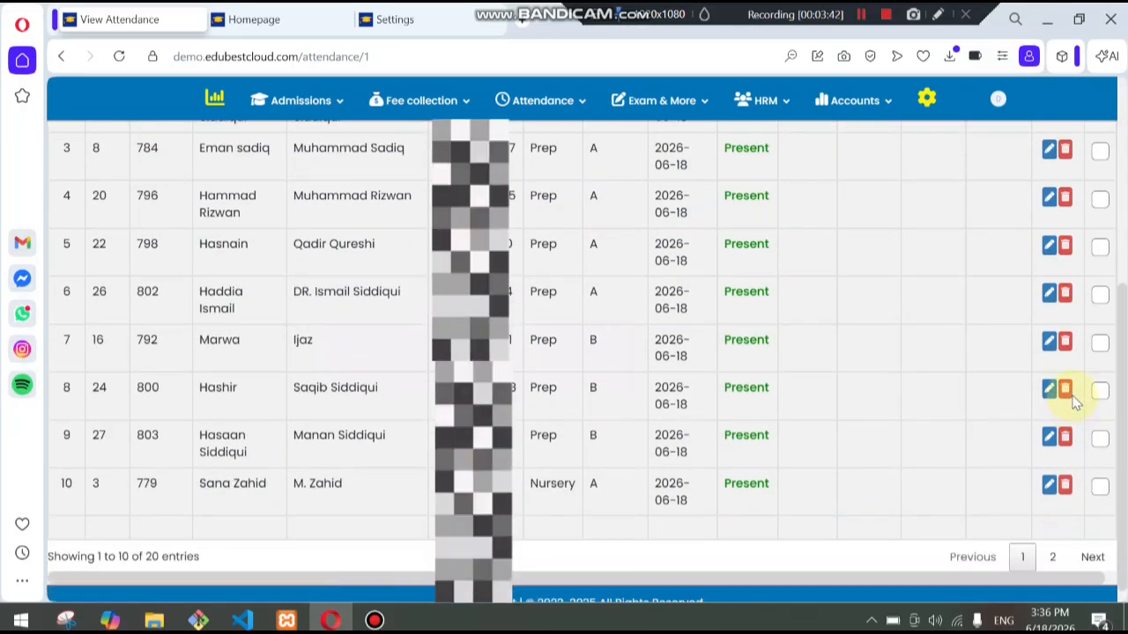
pyautogui.scroll(3, 1088, 384)
pyautogui.click(1099, 249)
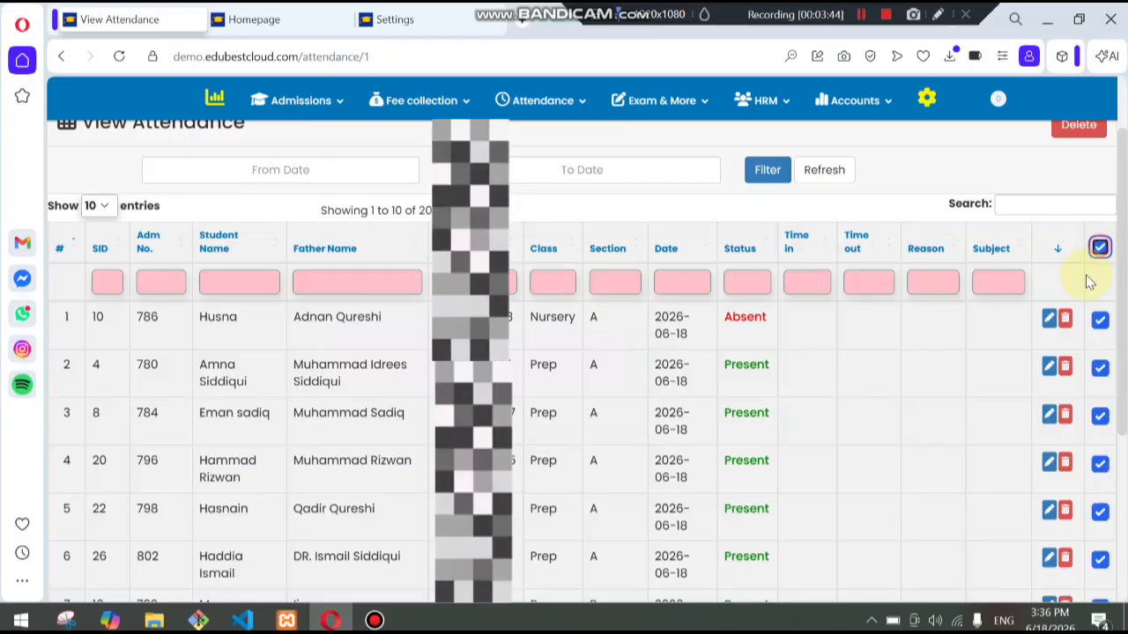
pyautogui.scroll(1, 1012, 383)
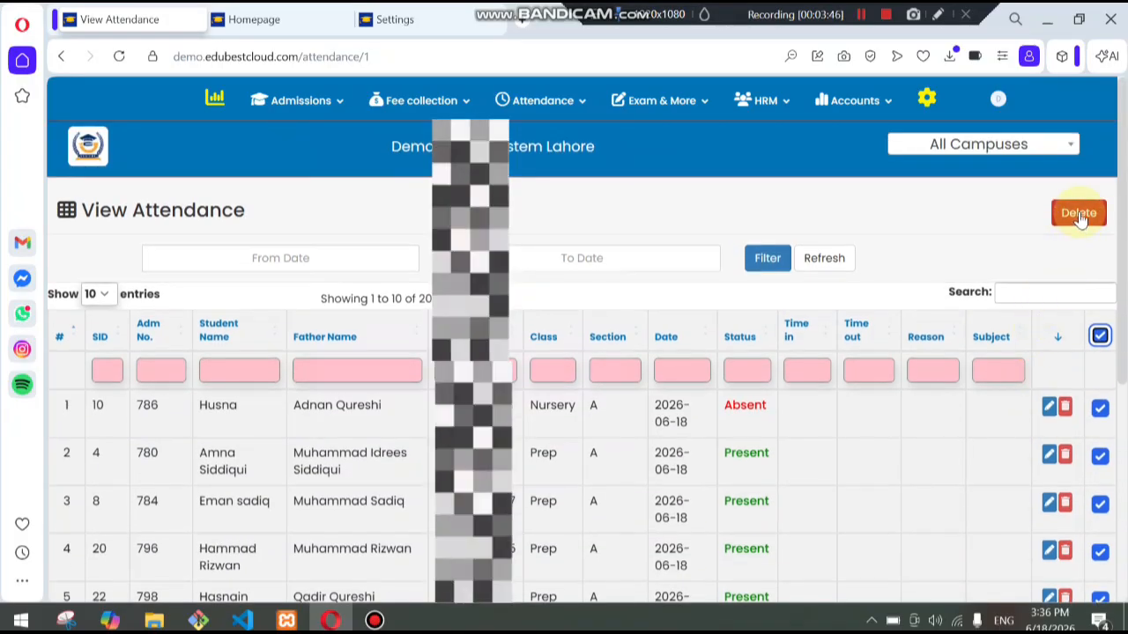
# - Filter the attendance list for the date 2026-06-25
pyautogui.click(295, 263)
pyautogui.click(251, 364)
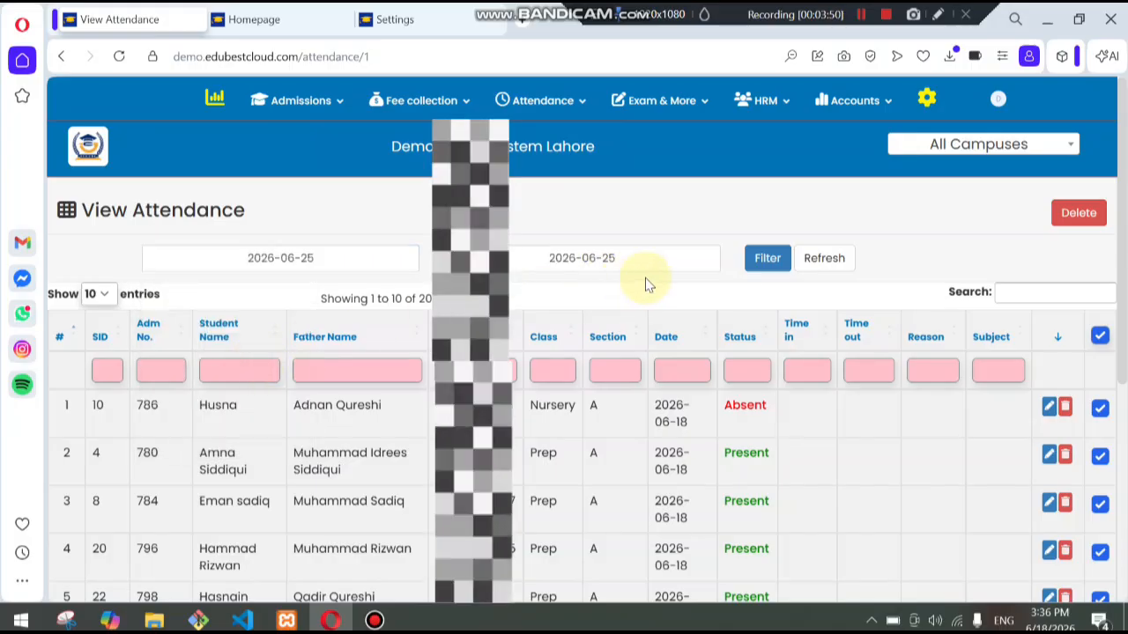
pyautogui.click(756, 259)
# - Open the View Absentees list
pyautogui.click(547, 102)
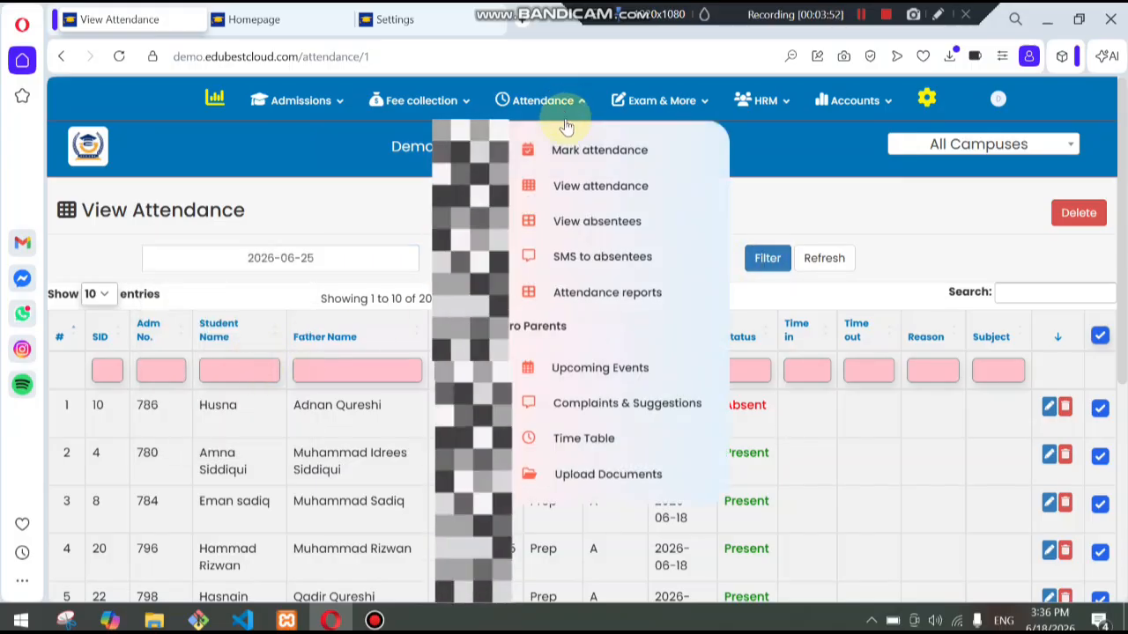
pyautogui.click(621, 226)
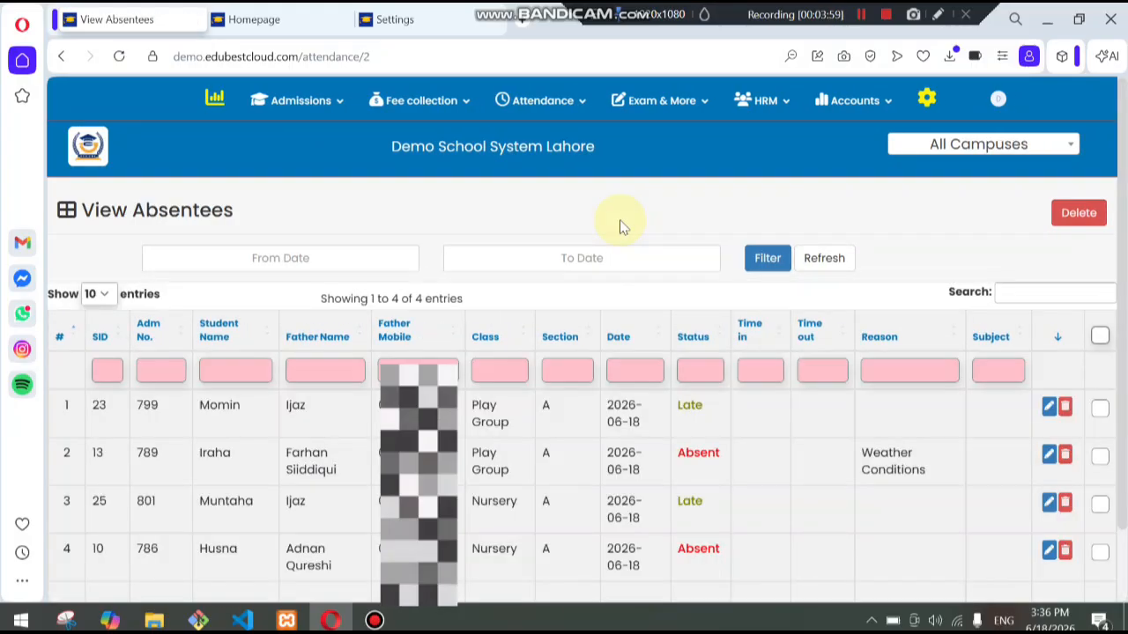
# - Open the SMS to Absentees page and review the generated attendance alert messages
pyautogui.click(543, 100)
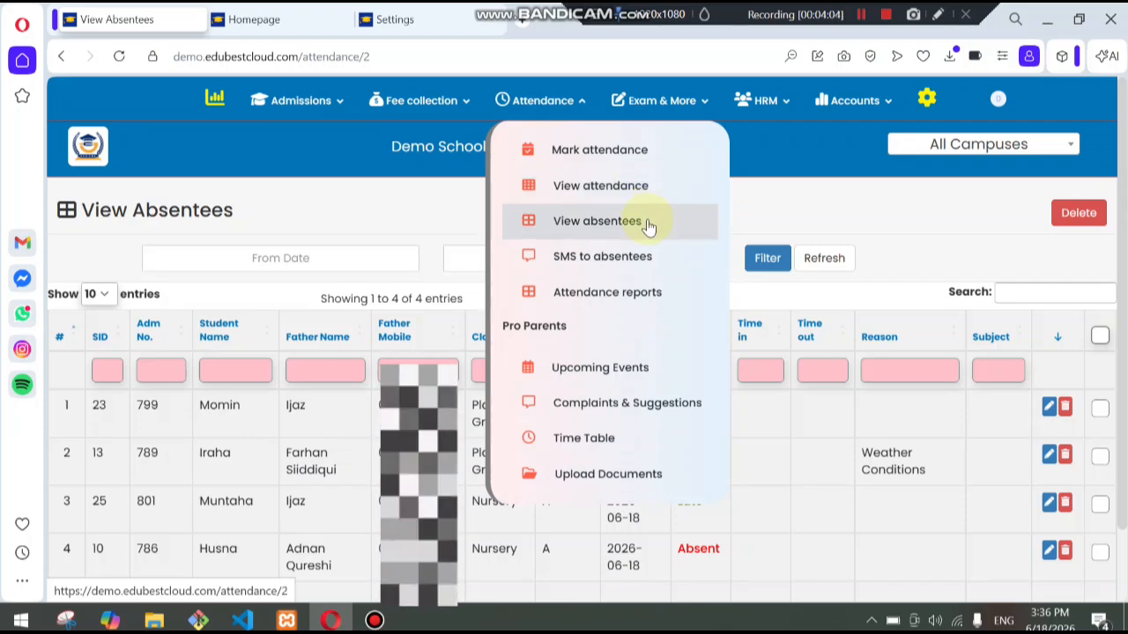
pyautogui.click(668, 261)
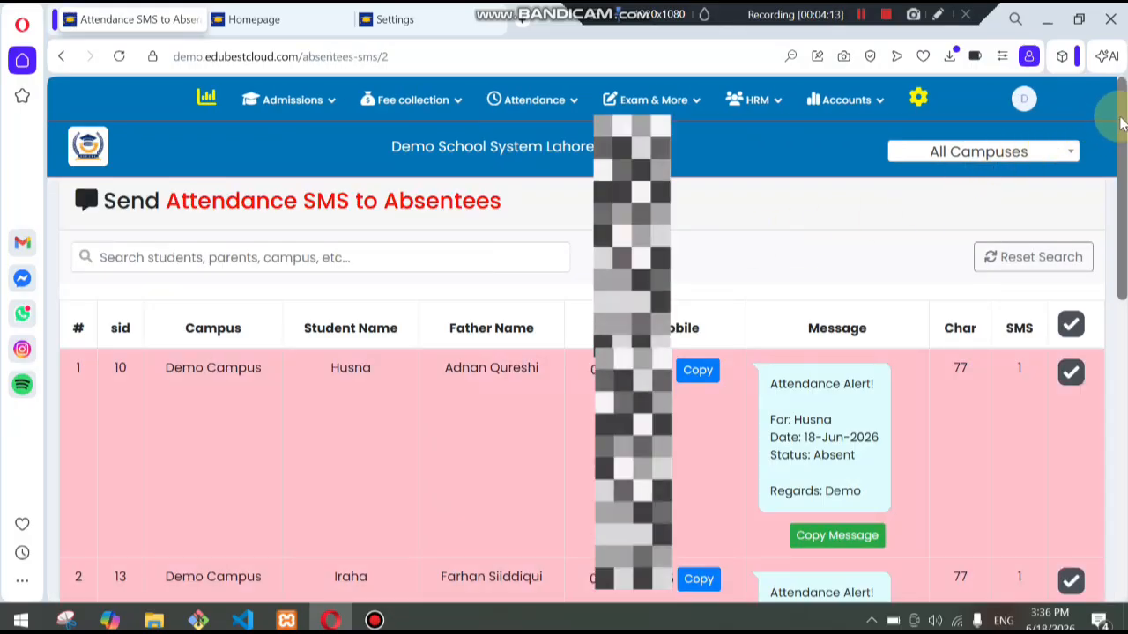
pyautogui.moveTo(1120, 119); pyautogui.dragTo(1101, 312)
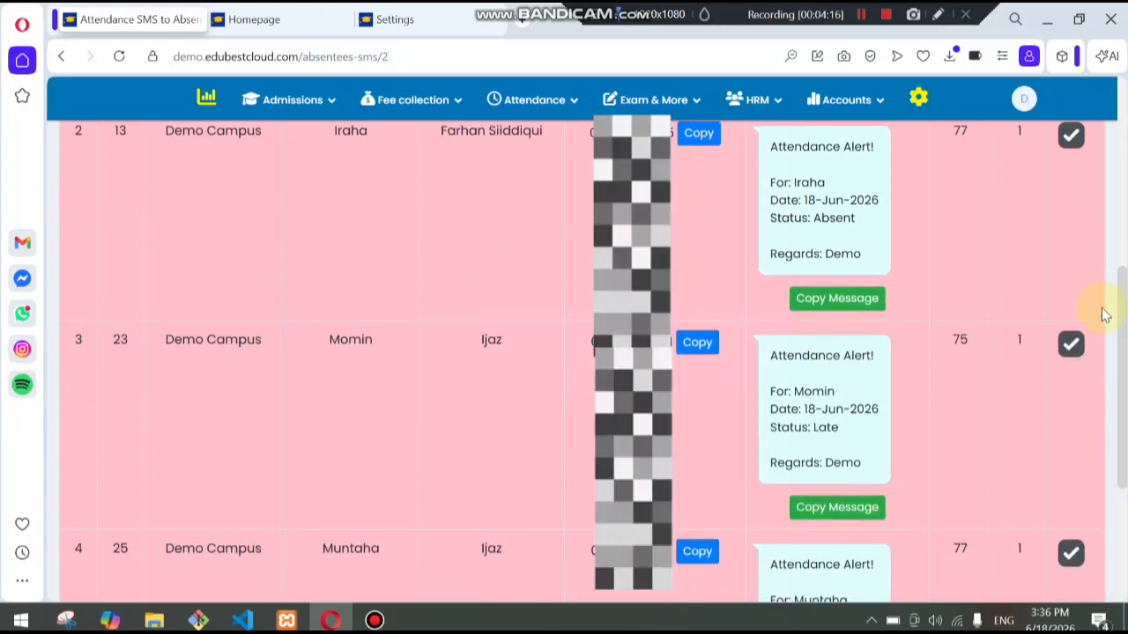
pyautogui.doubleClick(844, 432)
pyautogui.click(885, 448)
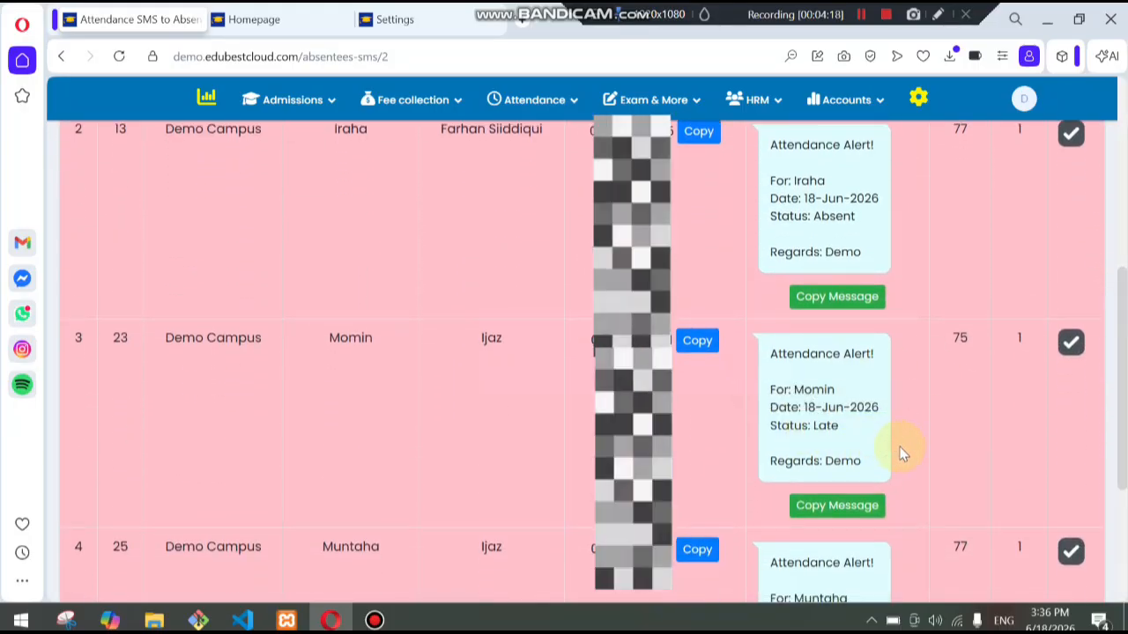
pyautogui.scroll(-3, 894, 449)
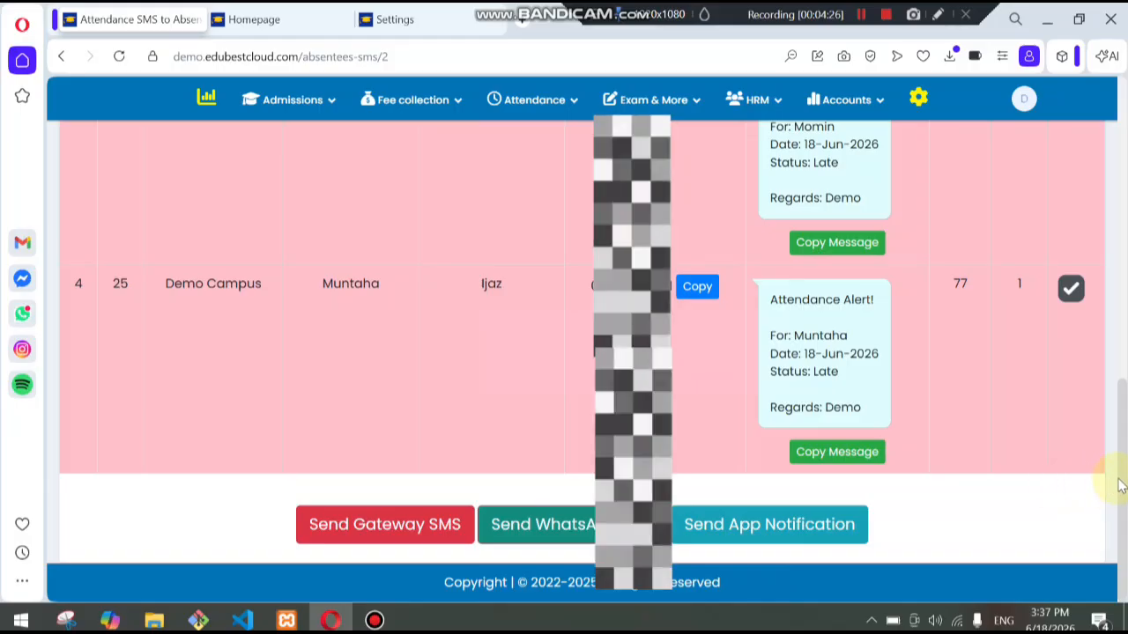
pyautogui.moveTo(1120, 475); pyautogui.dragTo(1119, 176)
# - Send the attendance alert messages to the absentees' parents via WhatsApp
pyautogui.tripleClick(768, 297)
pyautogui.moveTo(799, 335); pyautogui.dragTo(864, 401)
pyautogui.click(864, 418)
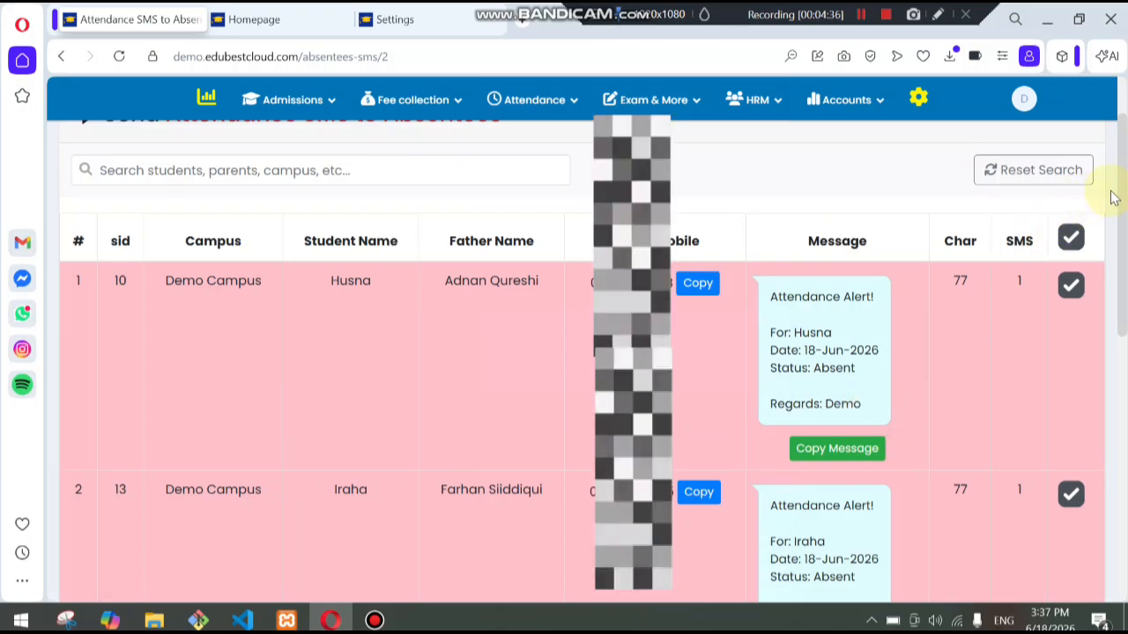
pyautogui.moveTo(1120, 186); pyautogui.dragTo(1119, 322)
pyautogui.scroll(-5, 1077, 414)
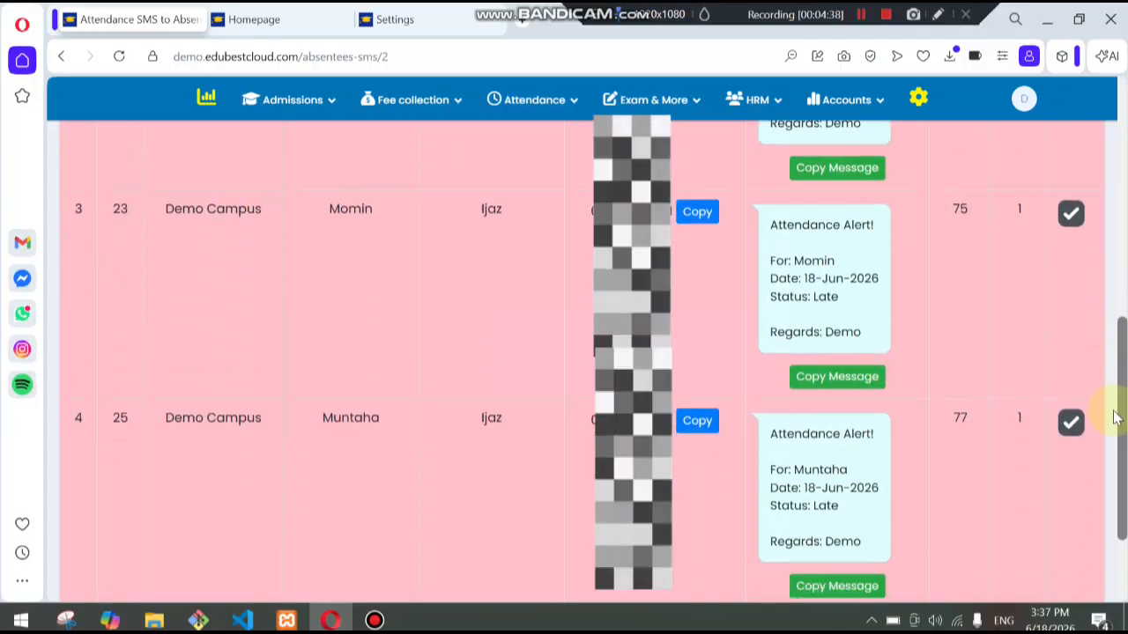
pyautogui.click(540, 531)
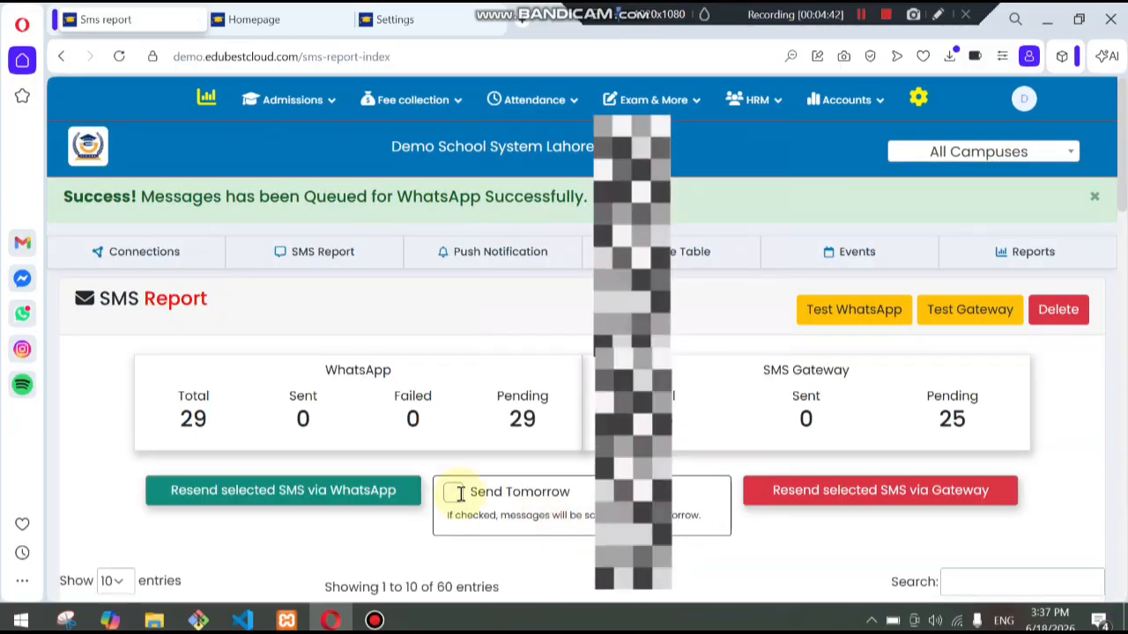
# - Examine the SMS report of queued WhatsApp messages
pyautogui.moveTo(504, 418); pyautogui.dragTo(549, 423)
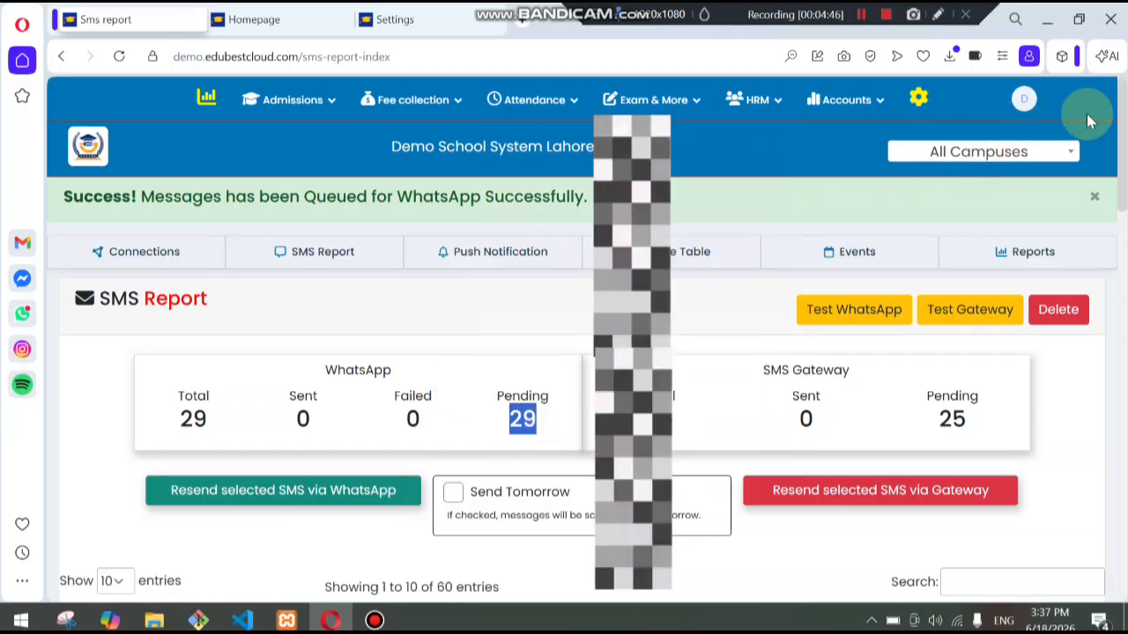
pyautogui.scroll(-8, 1124, 301)
pyautogui.scroll(10, 1124, 301)
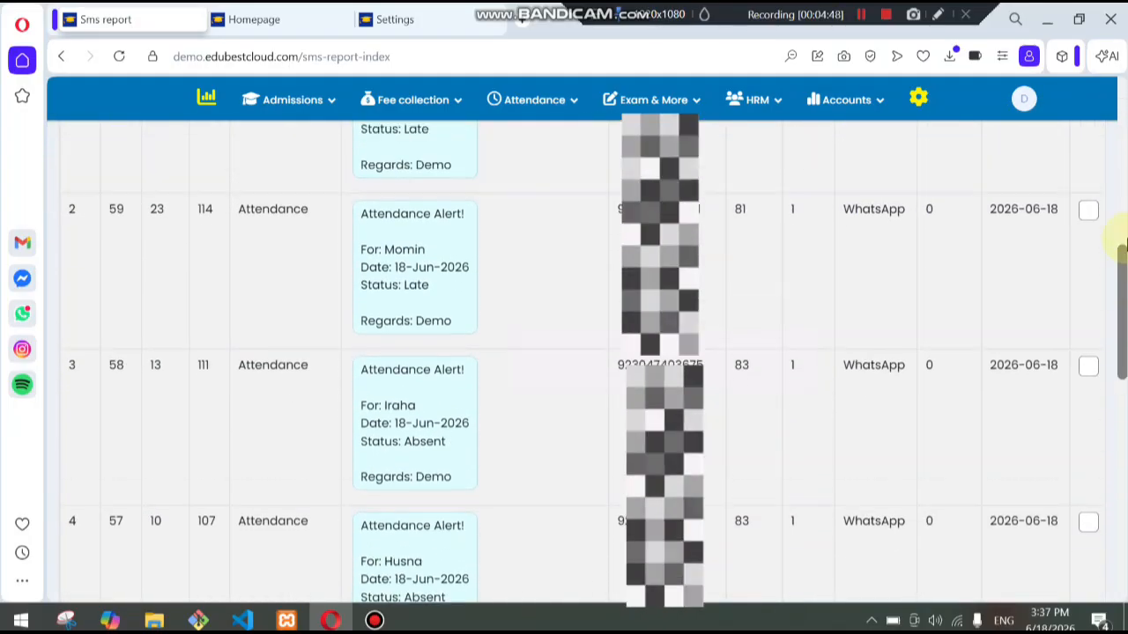
# - Generate the attendance report for Demo Campus, Play Group, section A, from 06/01/2026 to 06/18/2026
pyautogui.click(543, 121)
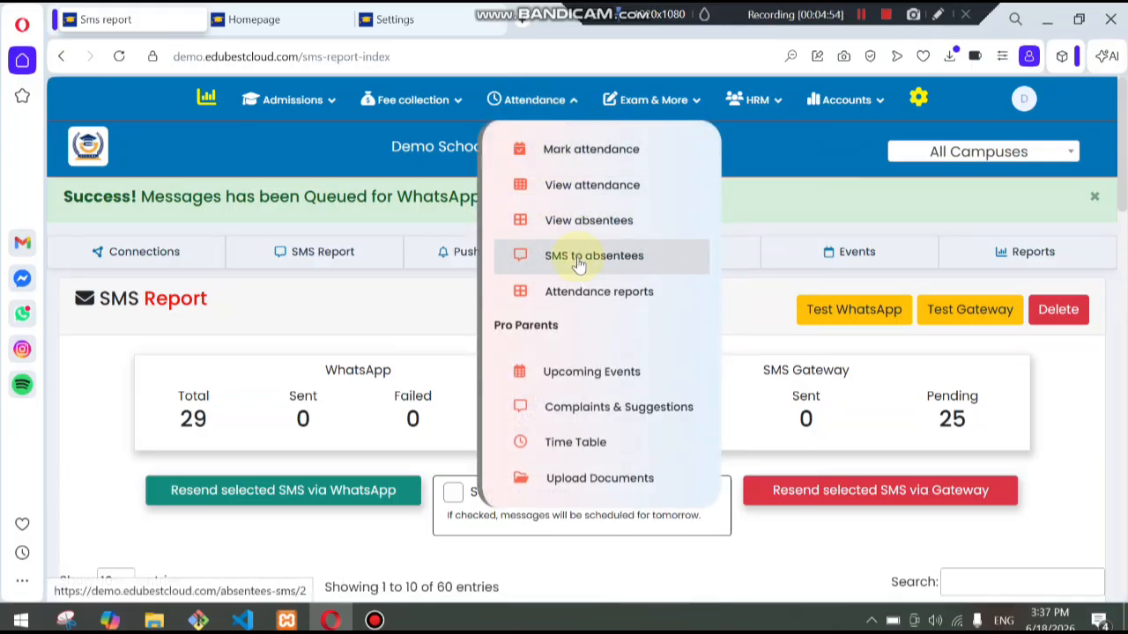
pyautogui.click(587, 302)
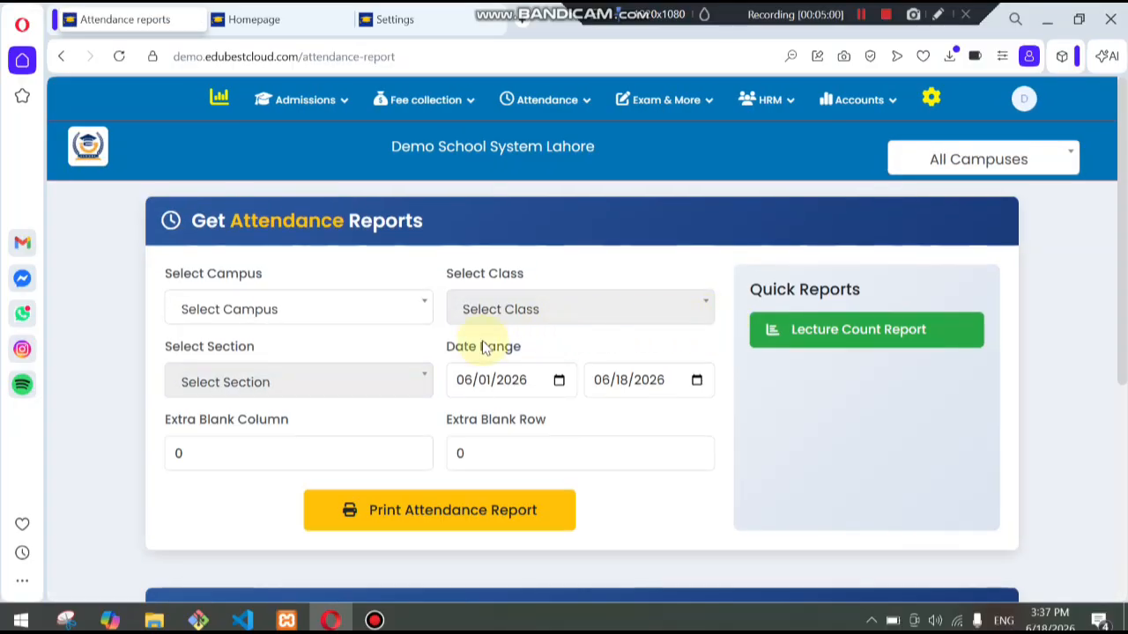
pyautogui.click(308, 315)
pyautogui.click(280, 398)
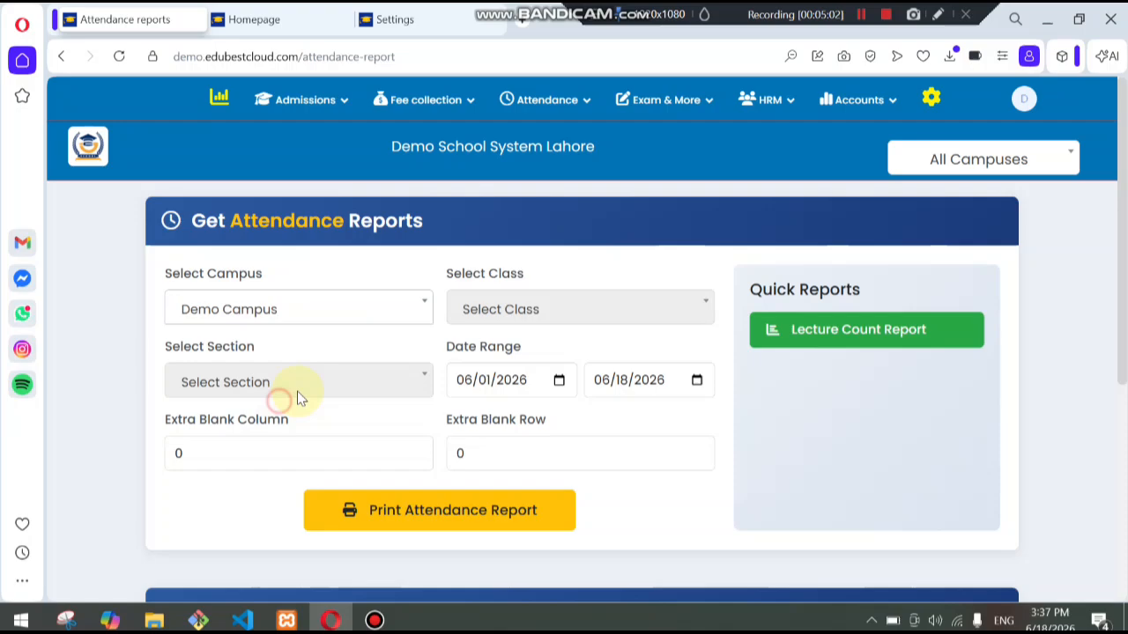
pyautogui.click(506, 317)
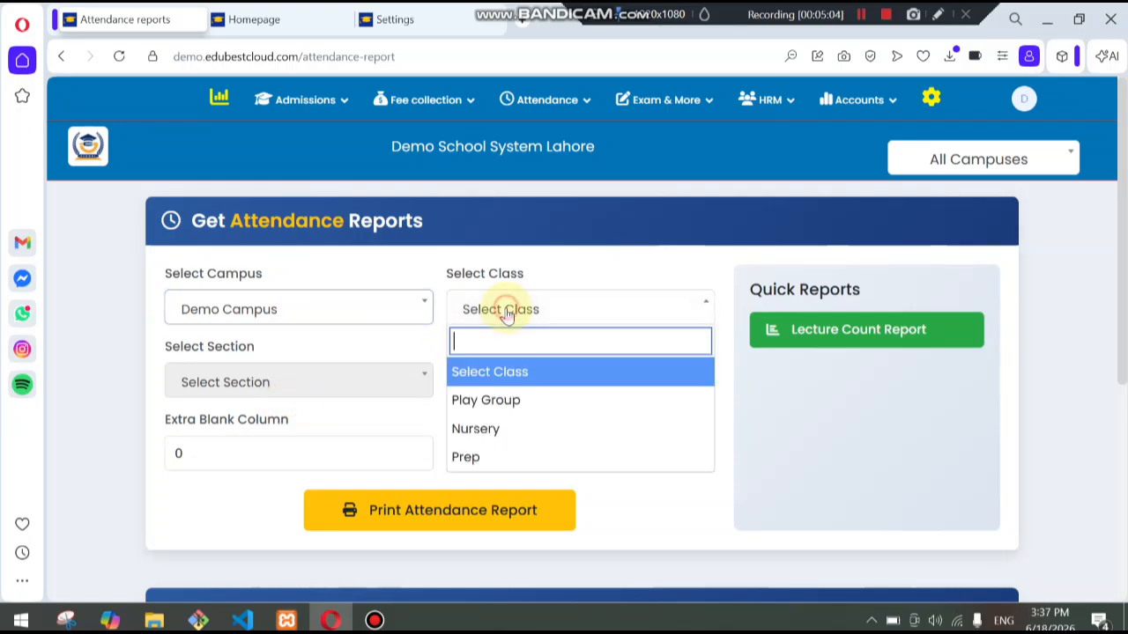
pyautogui.click(486, 398)
pyautogui.click(328, 383)
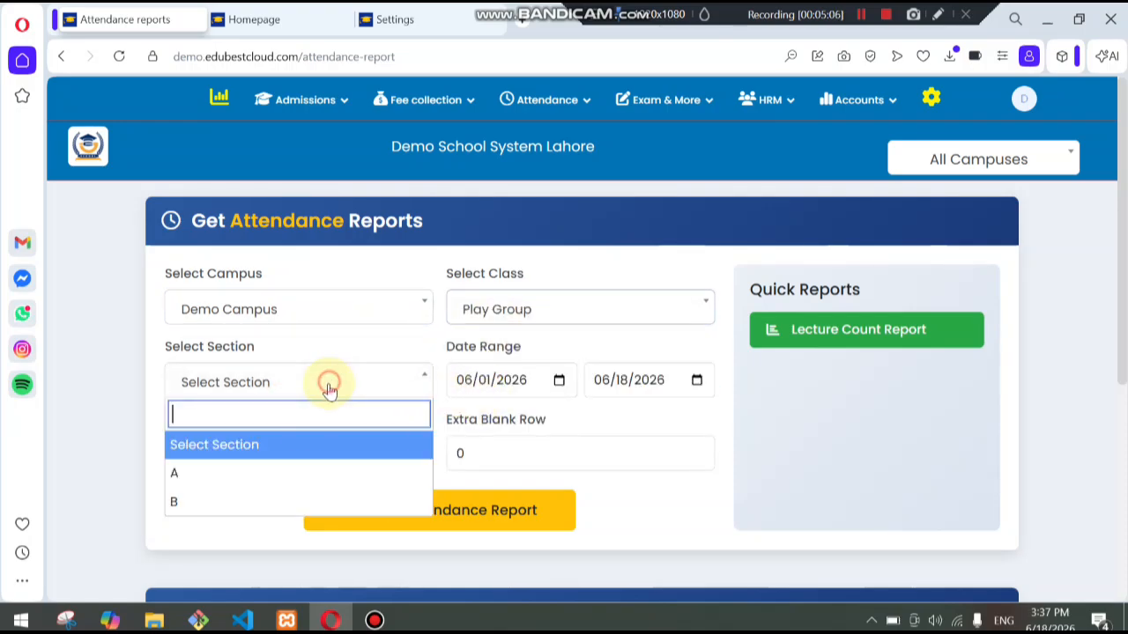
pyautogui.click(272, 470)
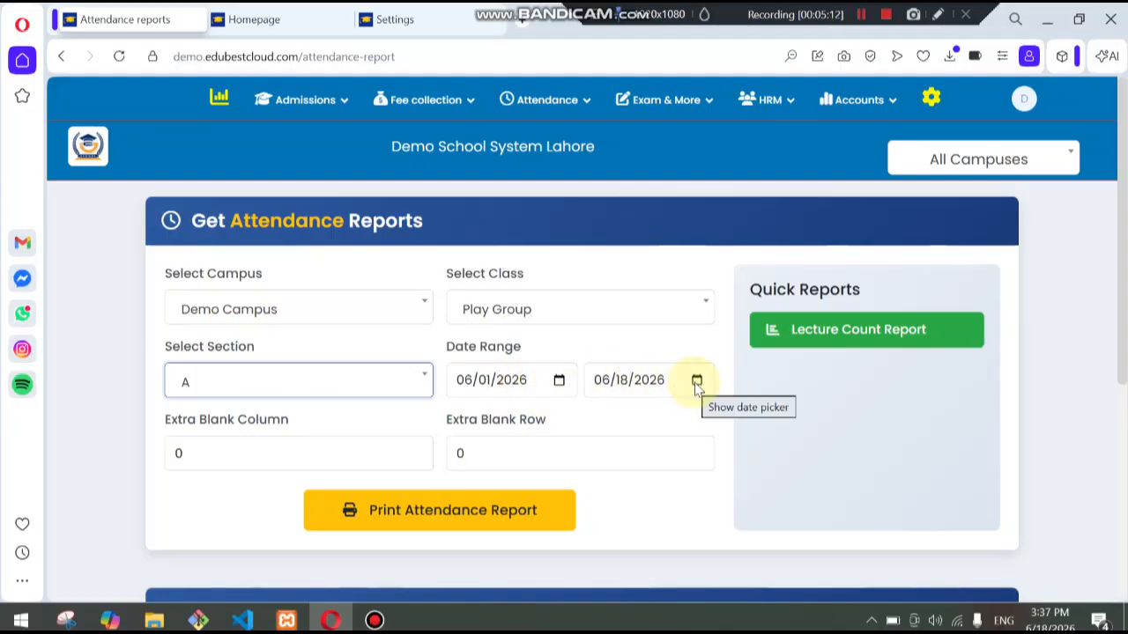
pyautogui.click(489, 525)
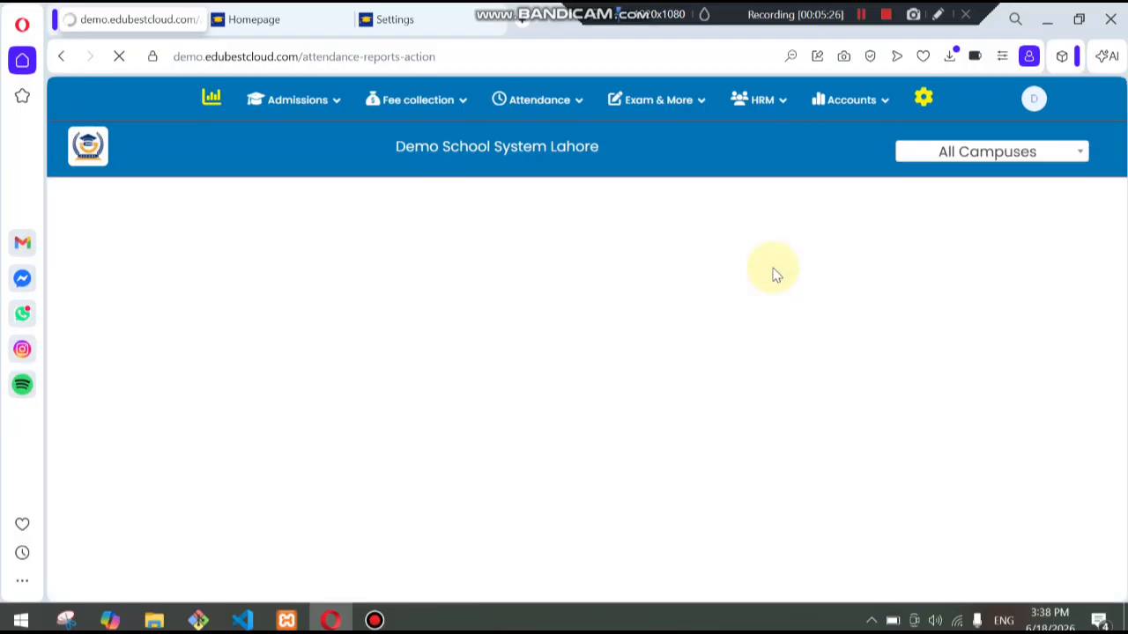
# - Hide the SID, Adm No., Roll No., Mobile No. and Total Leaves columns in the attendance report
pyautogui.moveTo(1119, 126); pyautogui.dragTo(1121, 176)
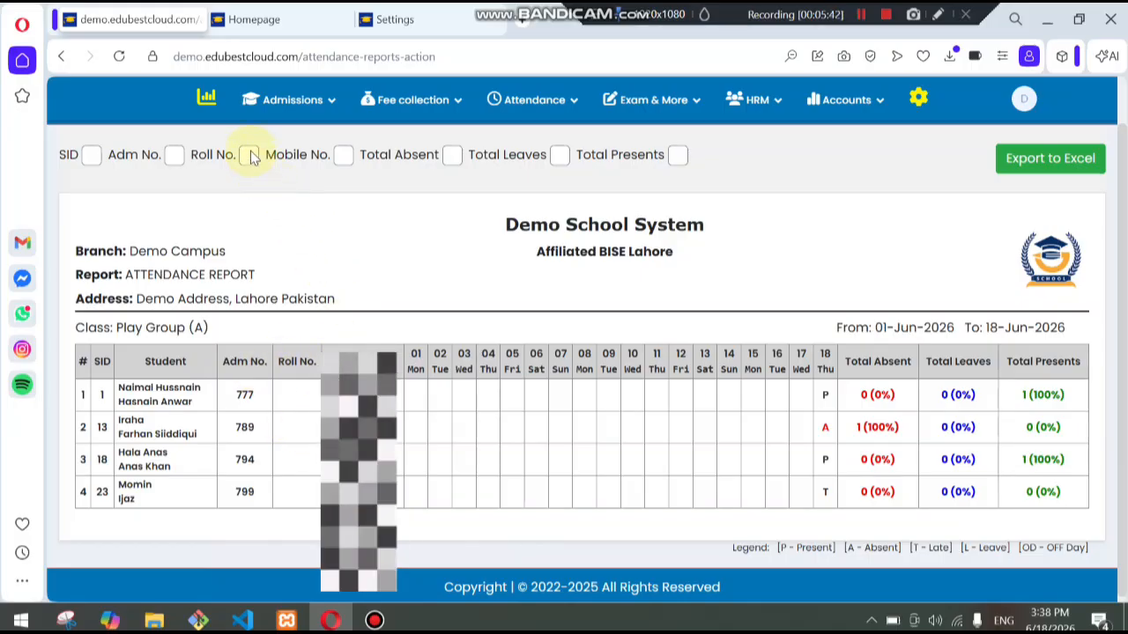
pyautogui.click(342, 155)
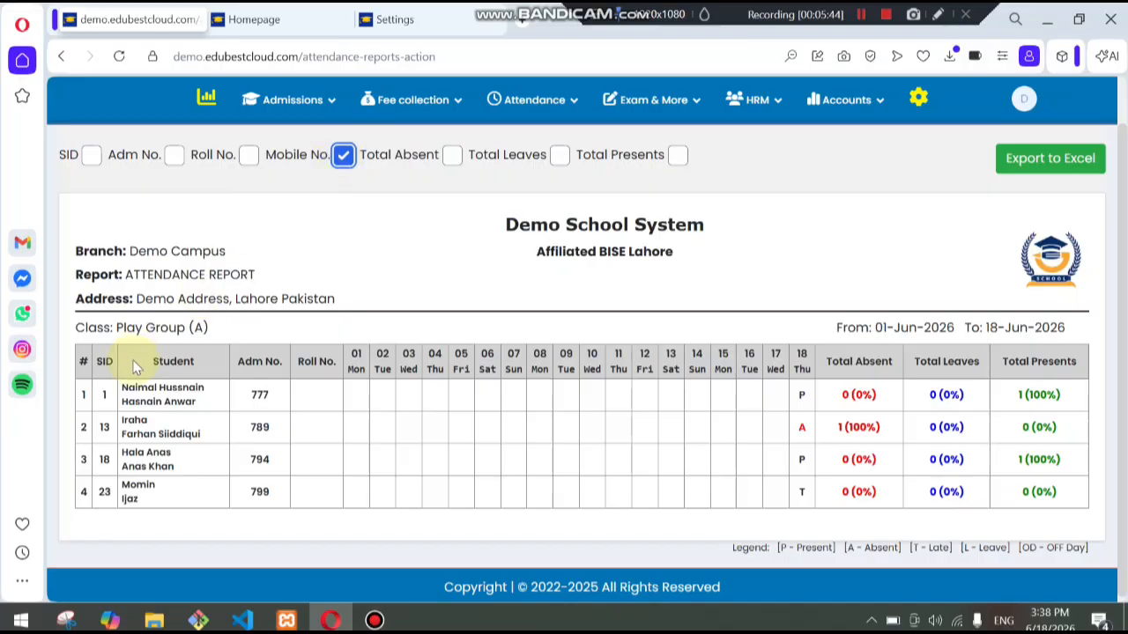
pyautogui.click(92, 155)
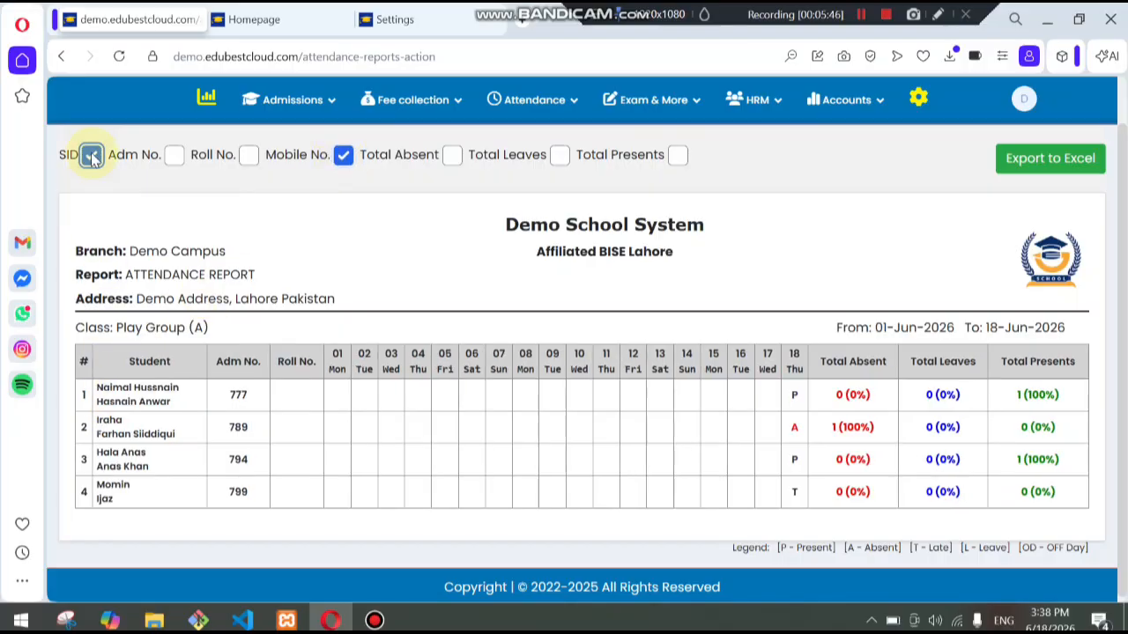
pyautogui.click(175, 156)
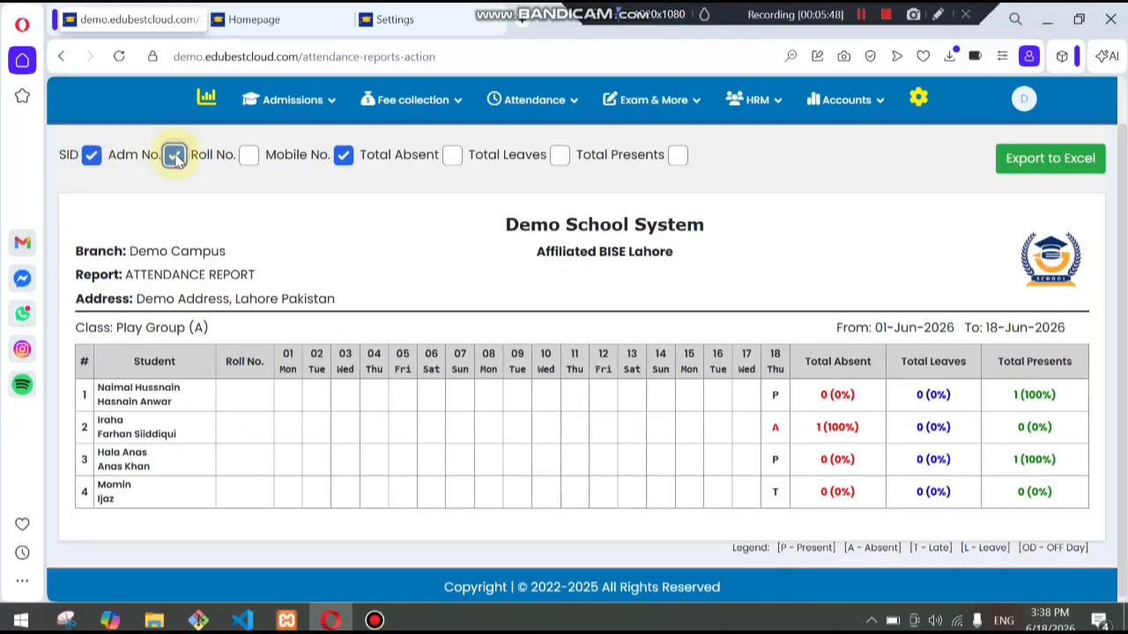
pyautogui.click(250, 156)
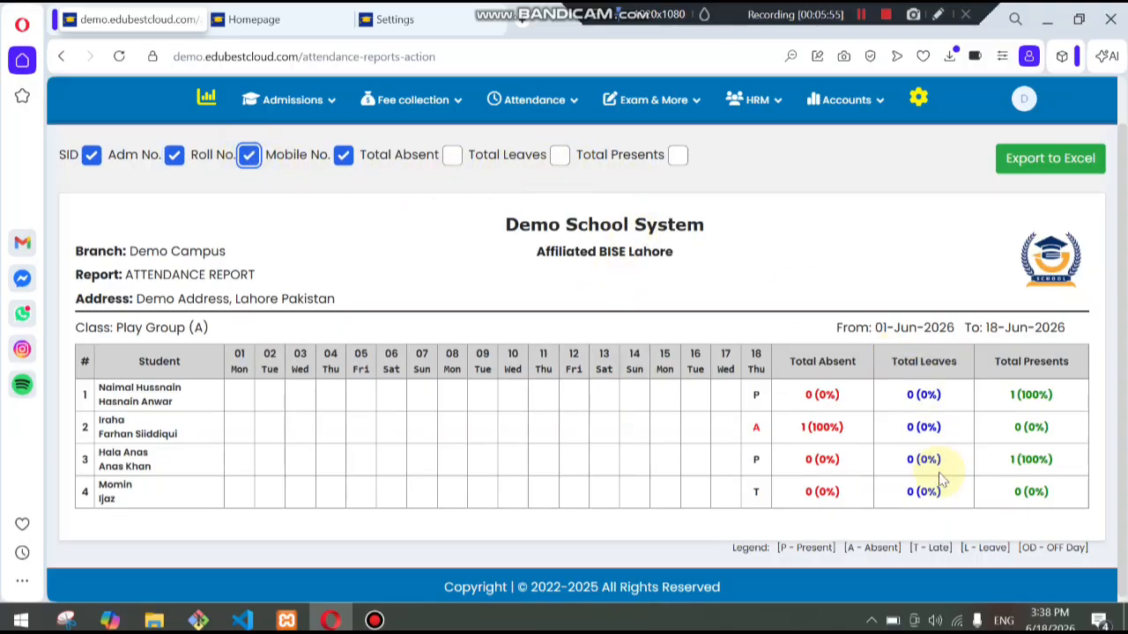
pyautogui.click(561, 156)
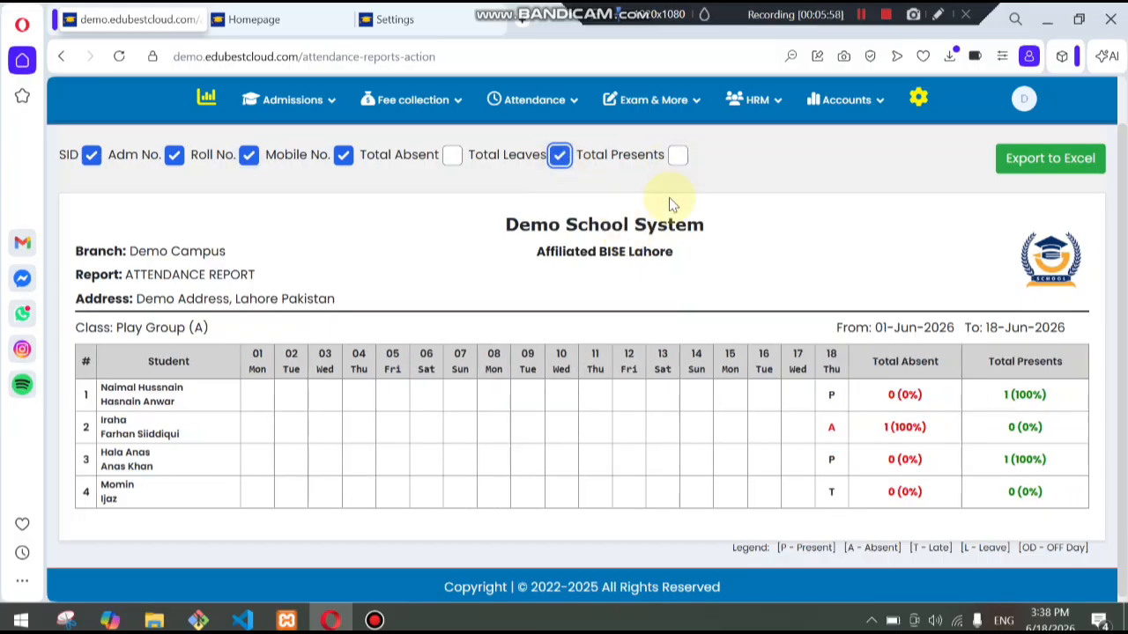
# - Return to the Attendance Reports form
pyautogui.scroll(-1, 572, 411)
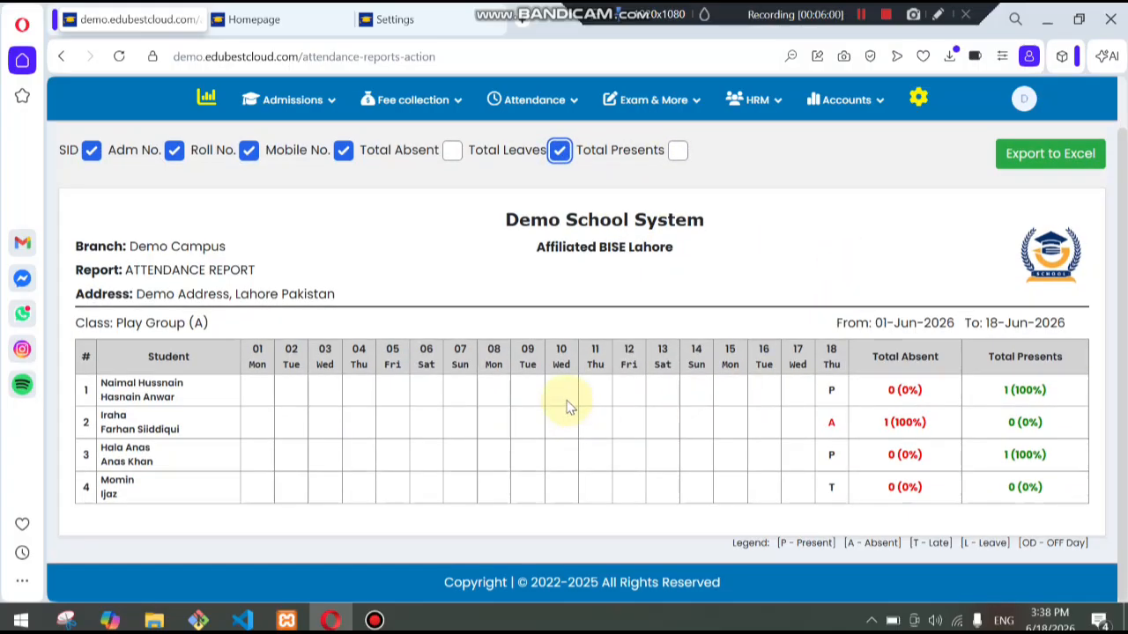
pyautogui.scroll(1, 664, 380)
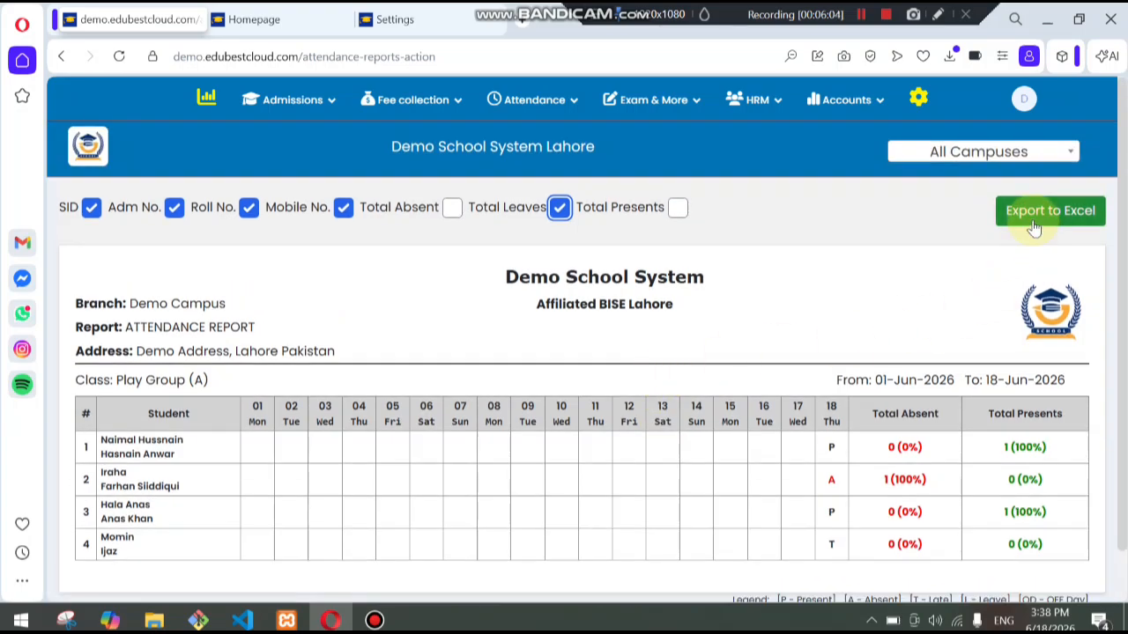
pyautogui.moveTo(521, 115)
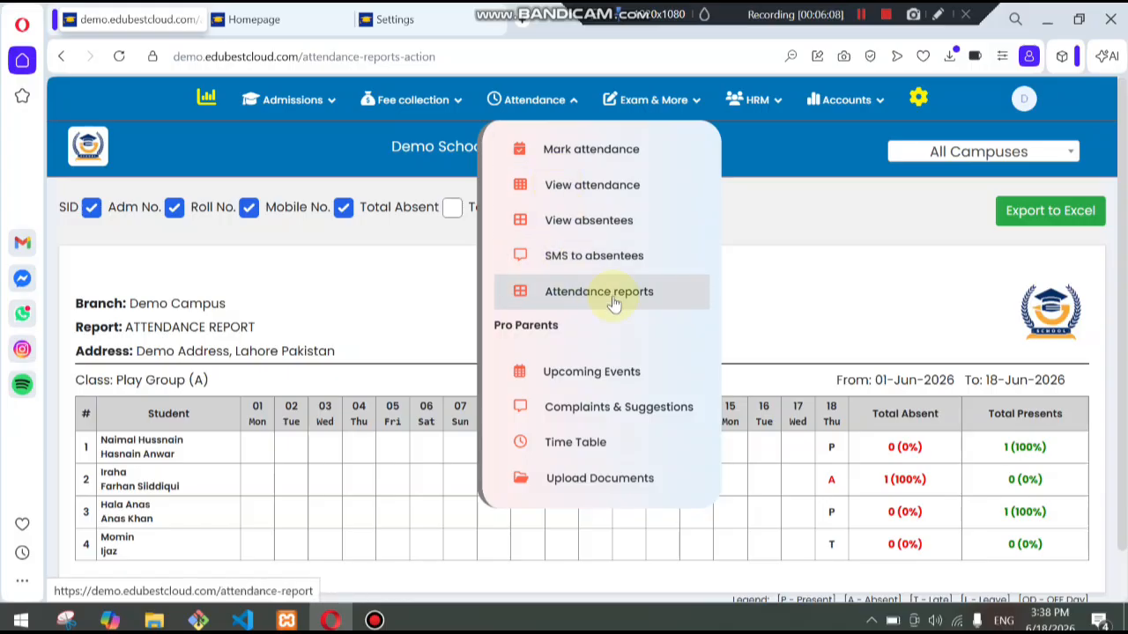
pyautogui.click(661, 301)
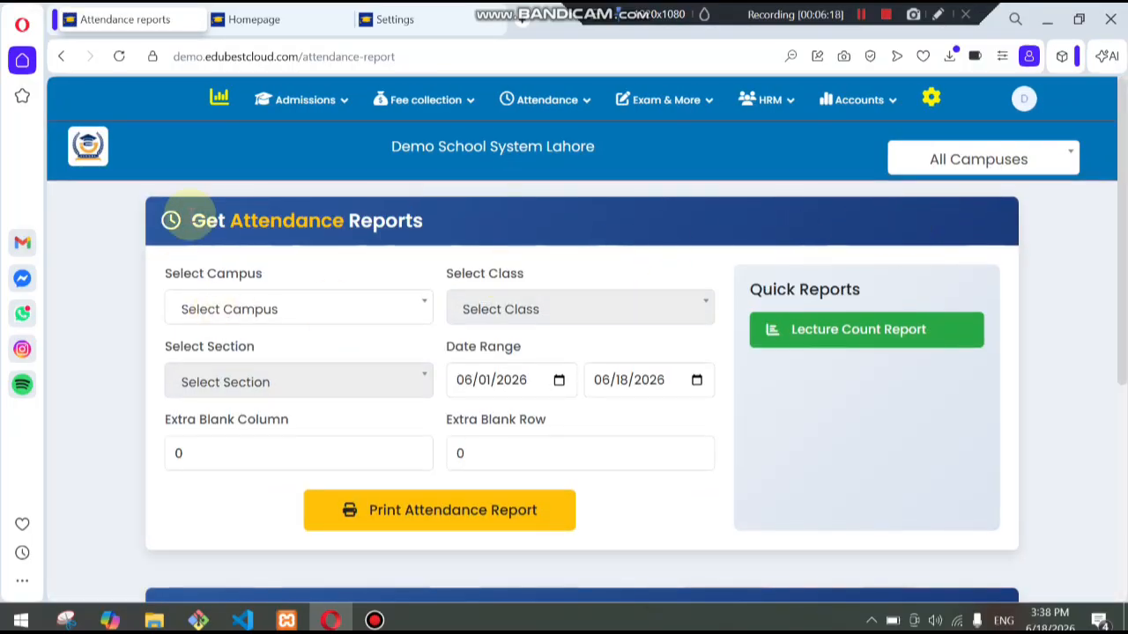
# - Open the Daily Attendance Report for Demo Campus and examine the class-wise present, late, leave and absent counts
pyautogui.scroll(-5, 272, 353)
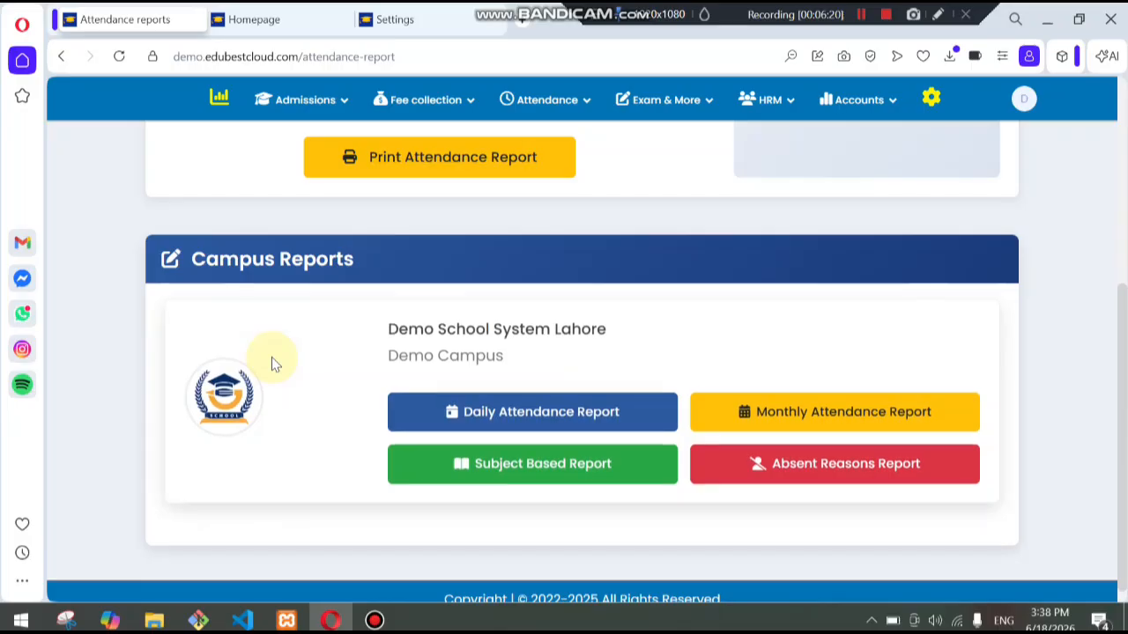
pyautogui.click(505, 412)
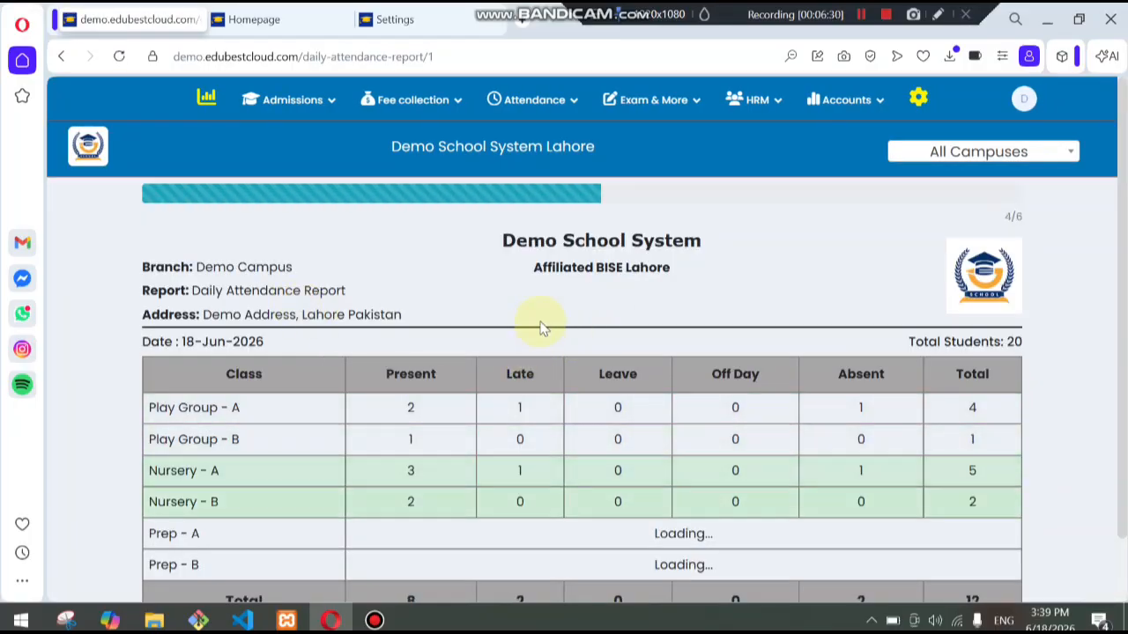
pyautogui.scroll(-1, 542, 328)
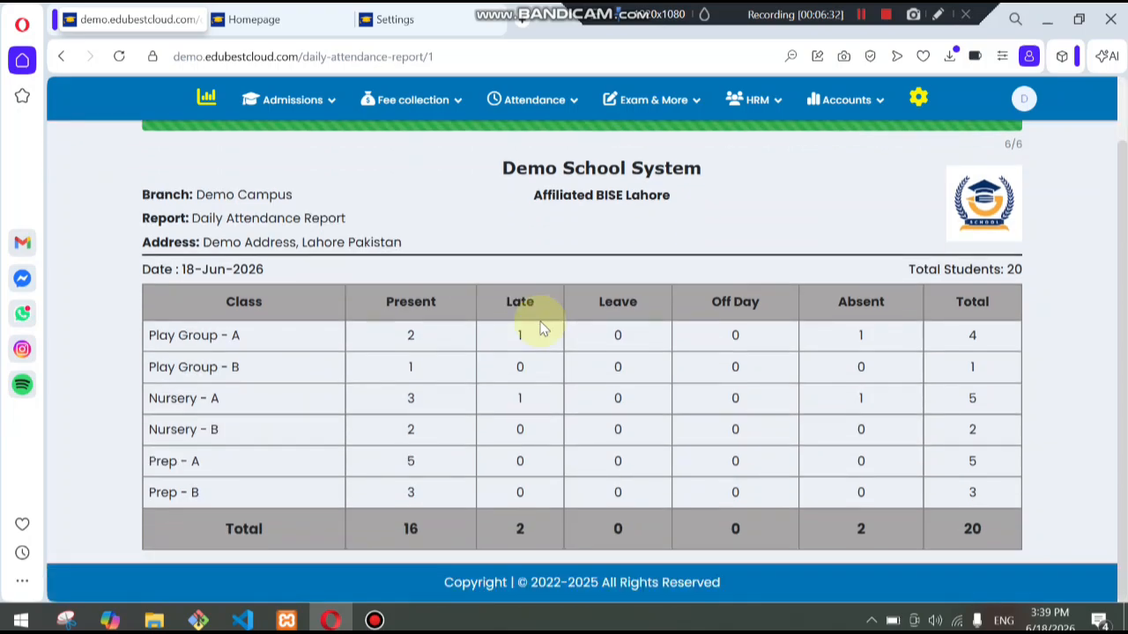
pyautogui.moveTo(201, 339); pyautogui.dragTo(279, 344)
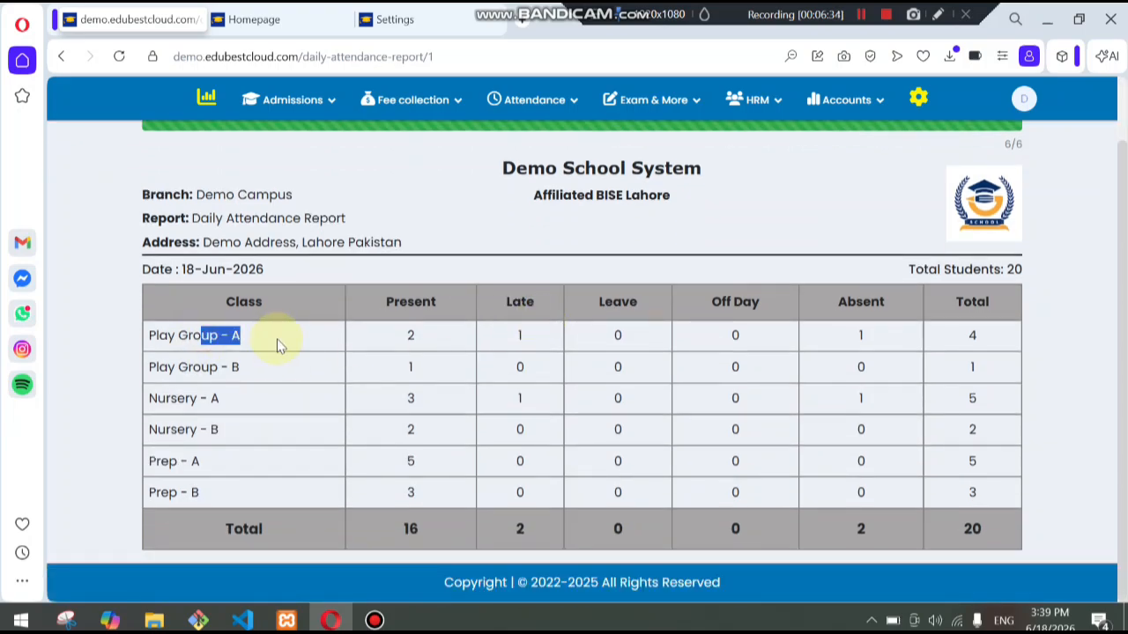
pyautogui.moveTo(217, 370); pyautogui.dragTo(254, 378)
pyautogui.moveTo(192, 408); pyautogui.dragTo(314, 433)
pyautogui.click(444, 386)
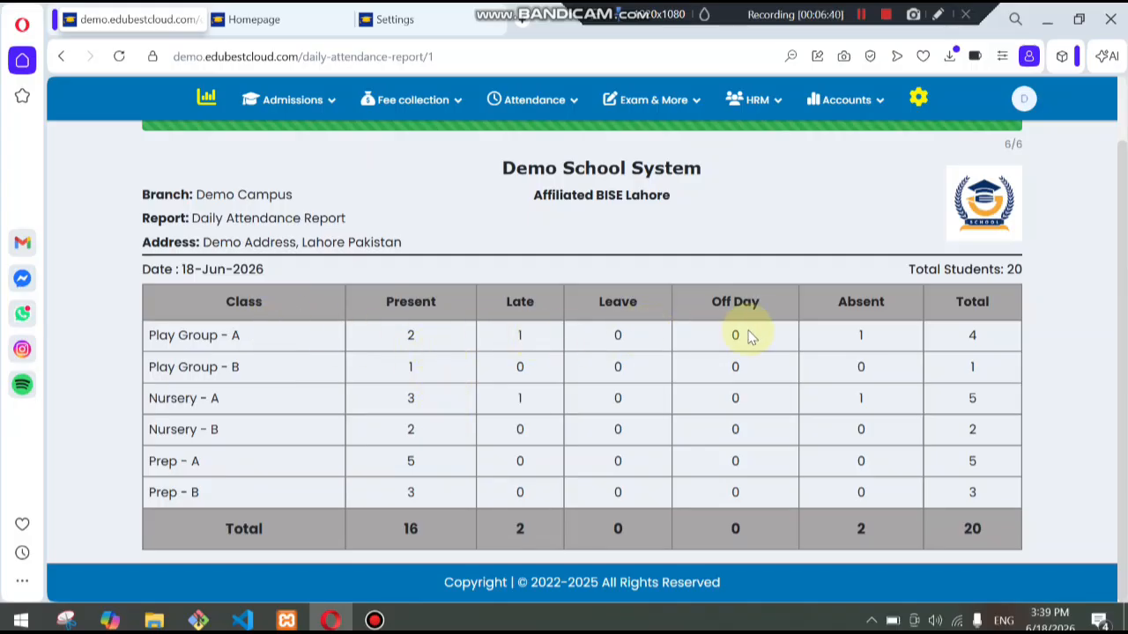
pyautogui.doubleClick(973, 335)
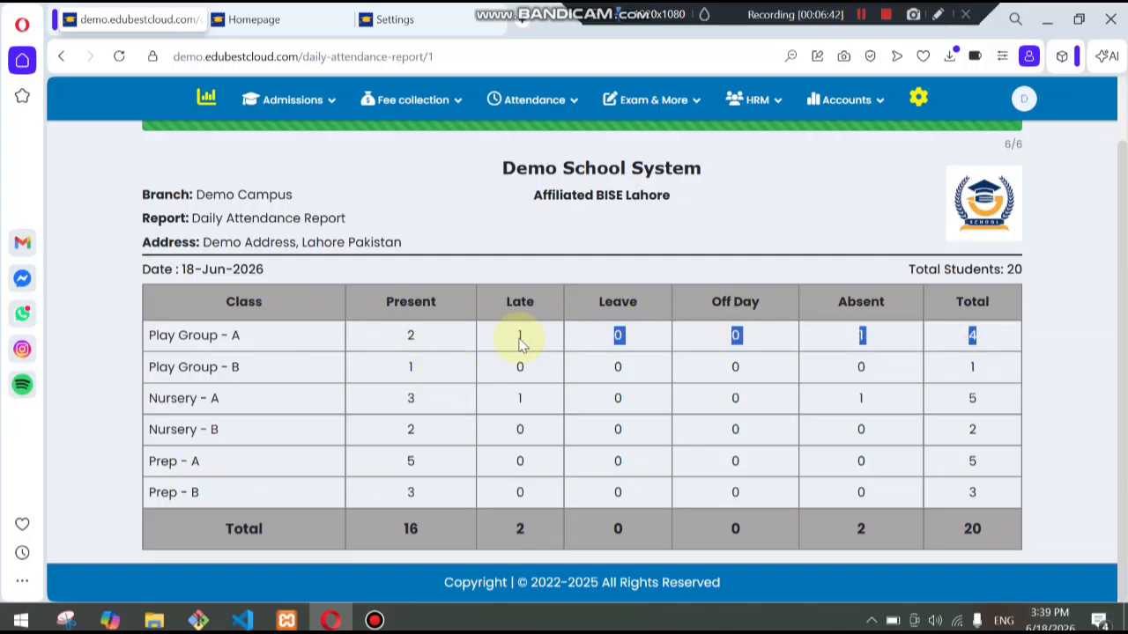
pyautogui.click(315, 352)
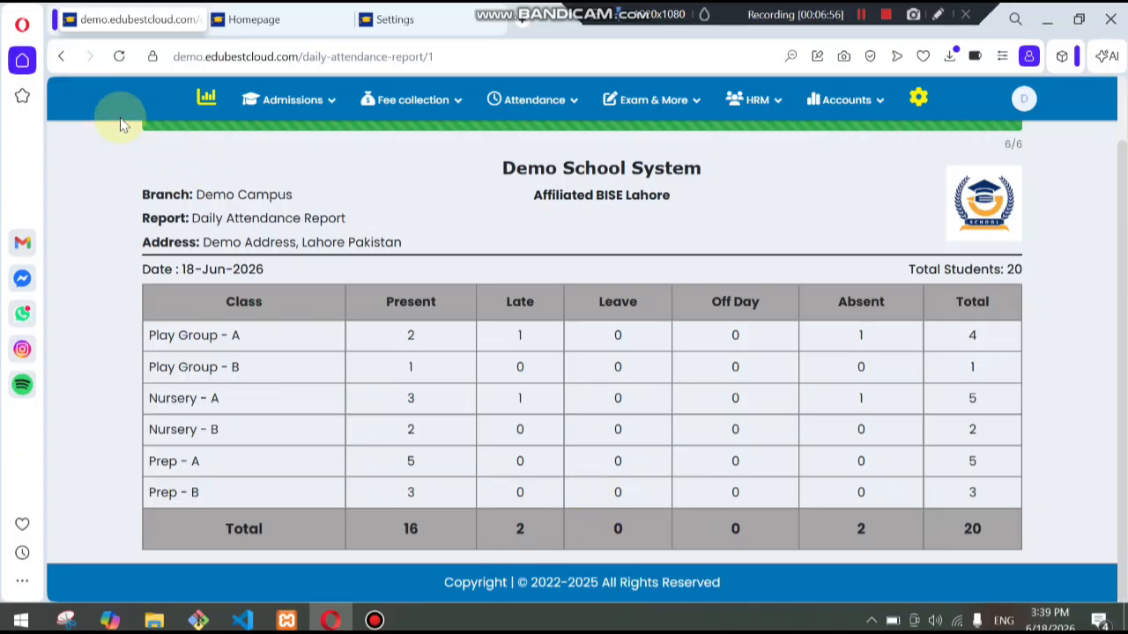
# - Go back and open the Monthly Attendance Report, examining each class's absences and leaves by day
pyautogui.click(61, 57)
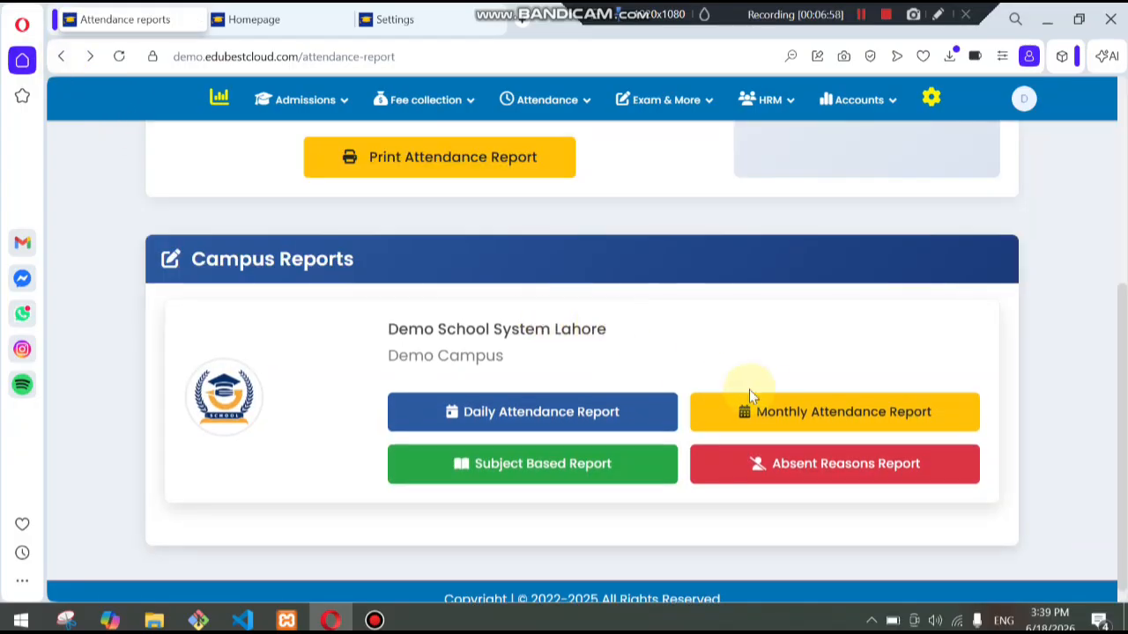
pyautogui.click(826, 430)
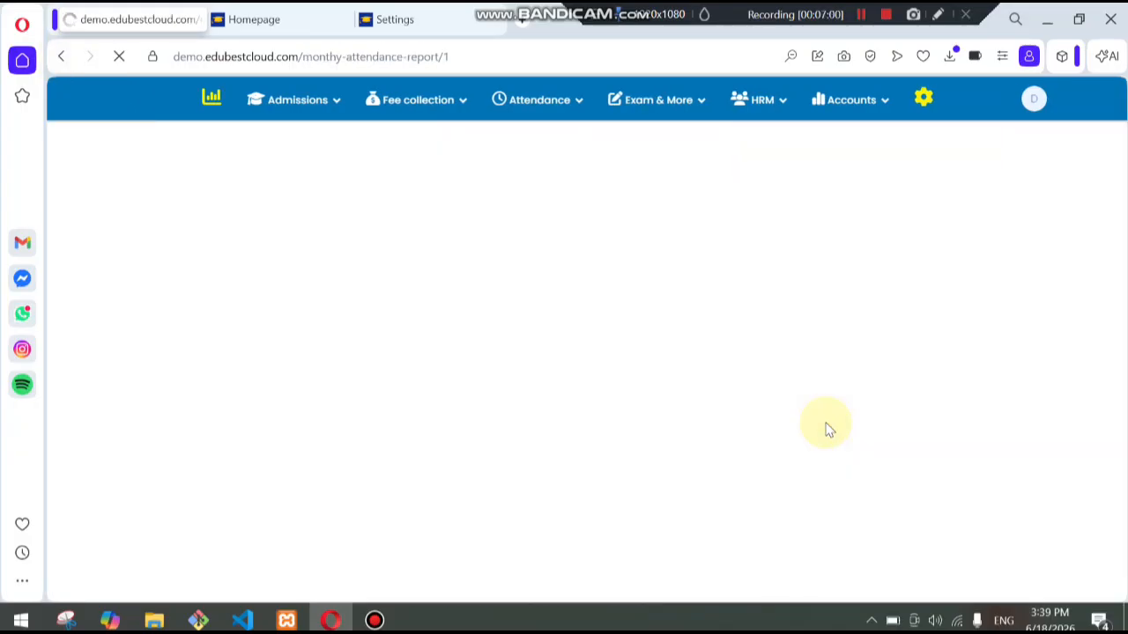
pyautogui.scroll(-2, 565, 385)
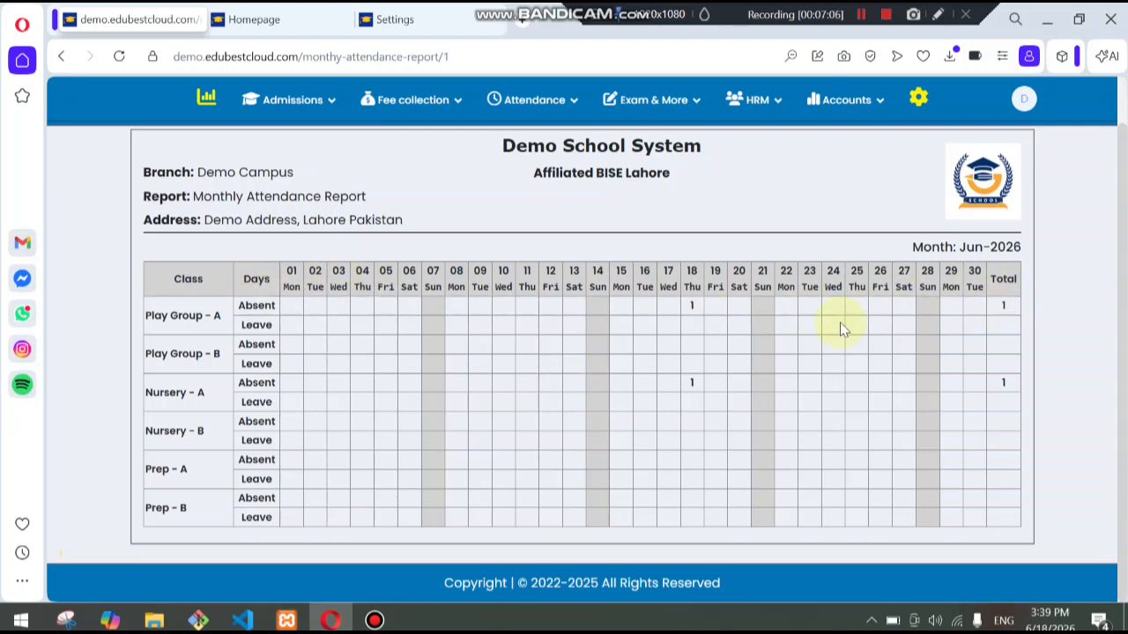
pyautogui.click(697, 309)
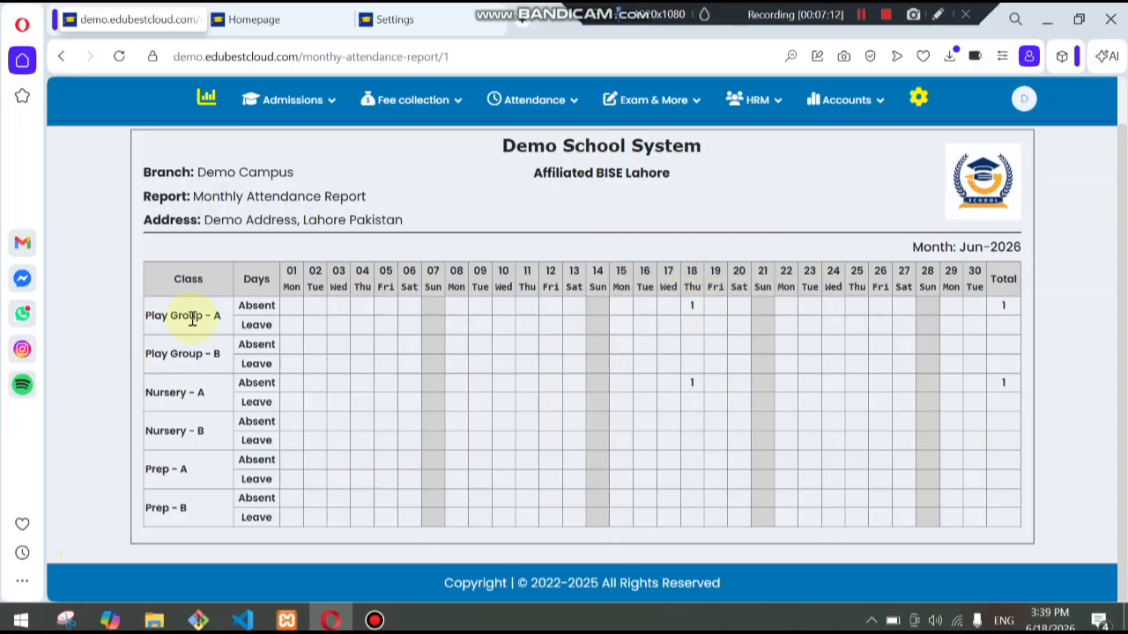
pyautogui.doubleClick(692, 305)
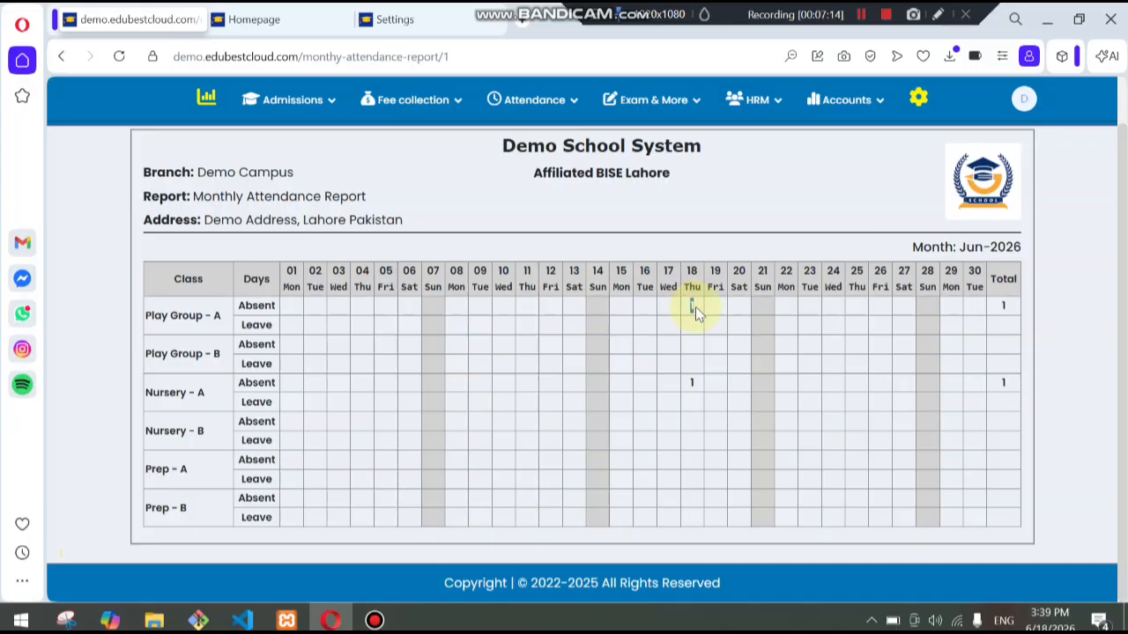
pyautogui.doubleClick(691, 385)
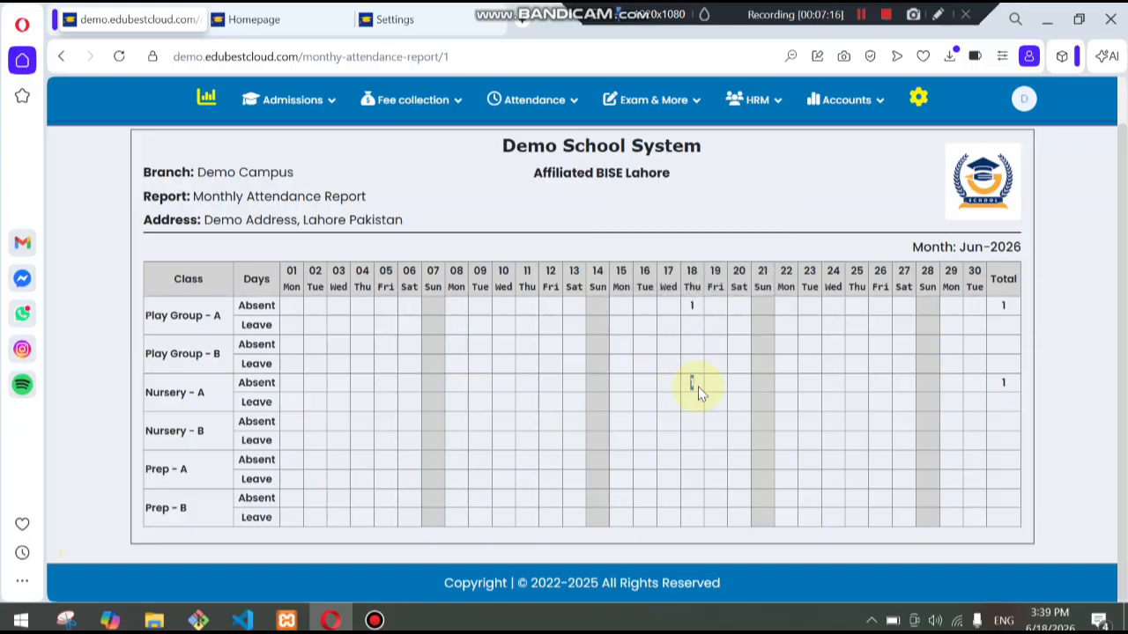
pyautogui.click(723, 433)
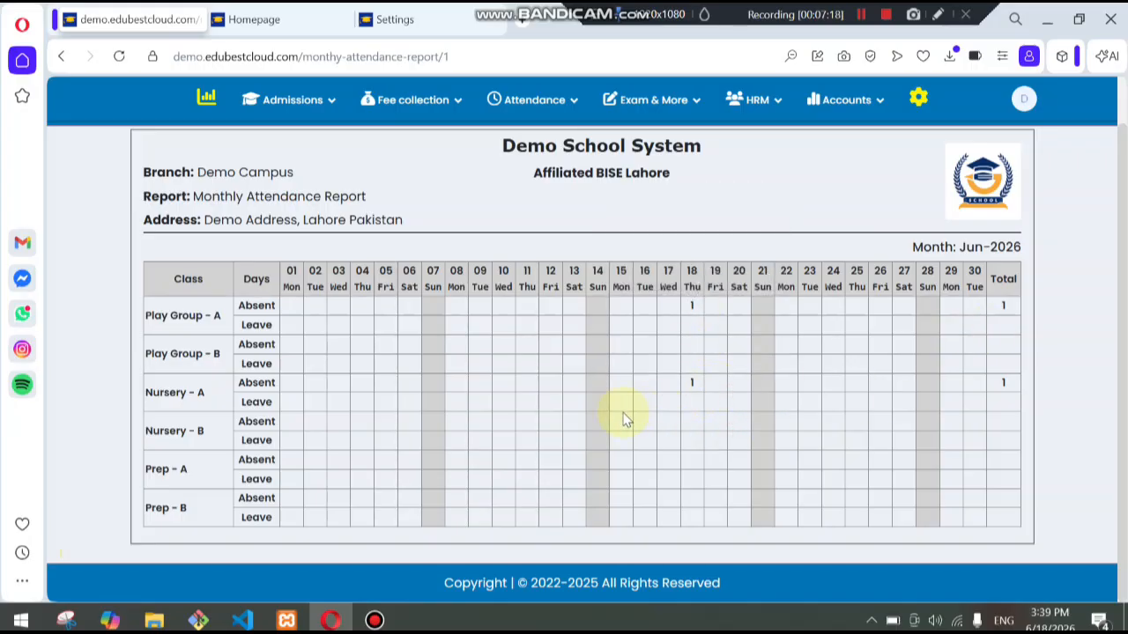
pyautogui.scroll(2, 652, 432)
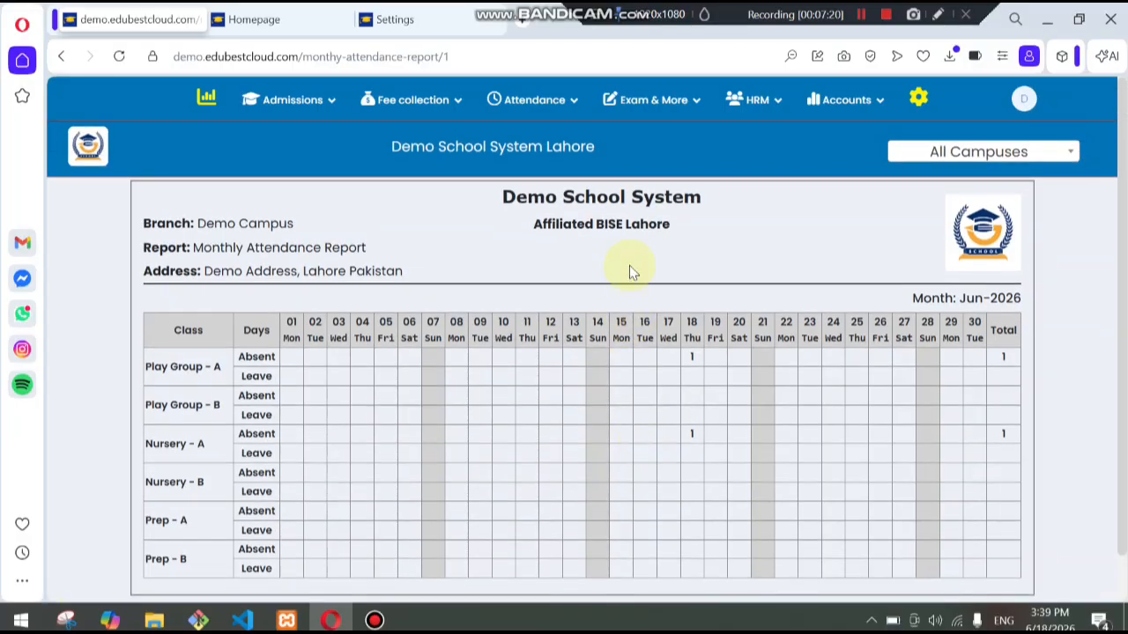
# - Return to the attendance reports page and open the Absent Reasons Report for Demo Campus
pyautogui.moveTo(569, 114)
pyautogui.click(556, 293)
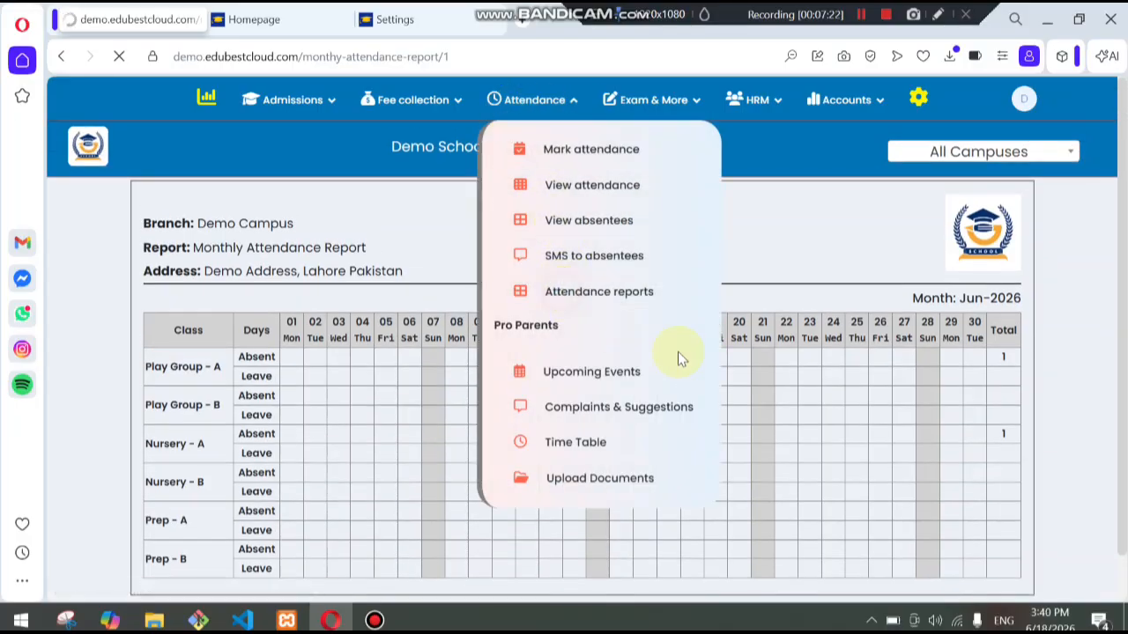
pyautogui.scroll(-5, 385, 453)
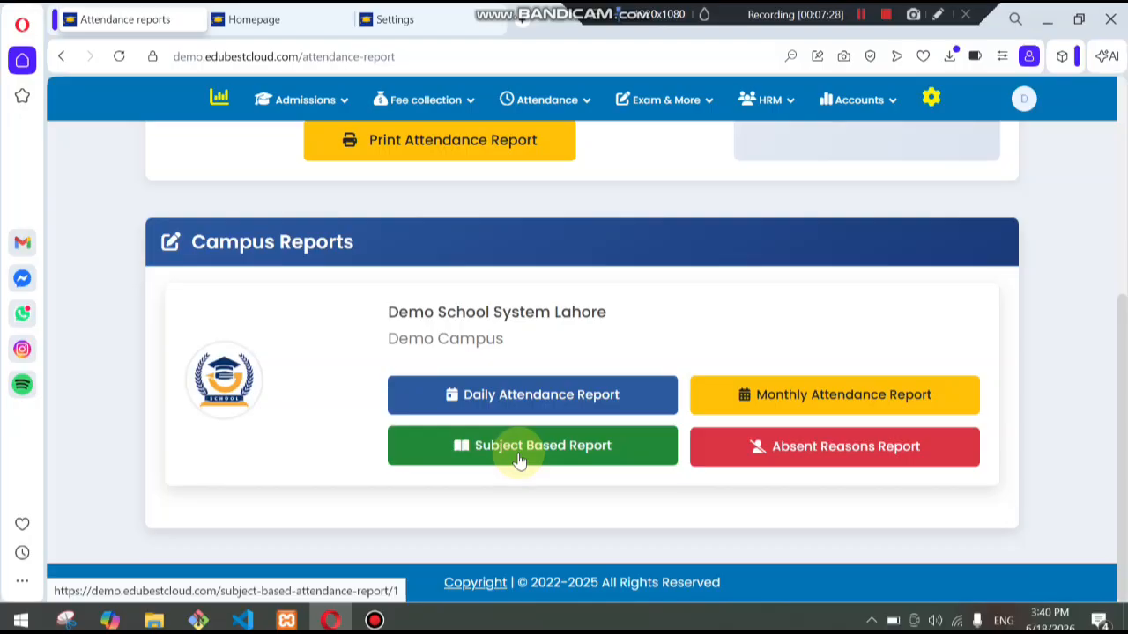
pyautogui.click(860, 456)
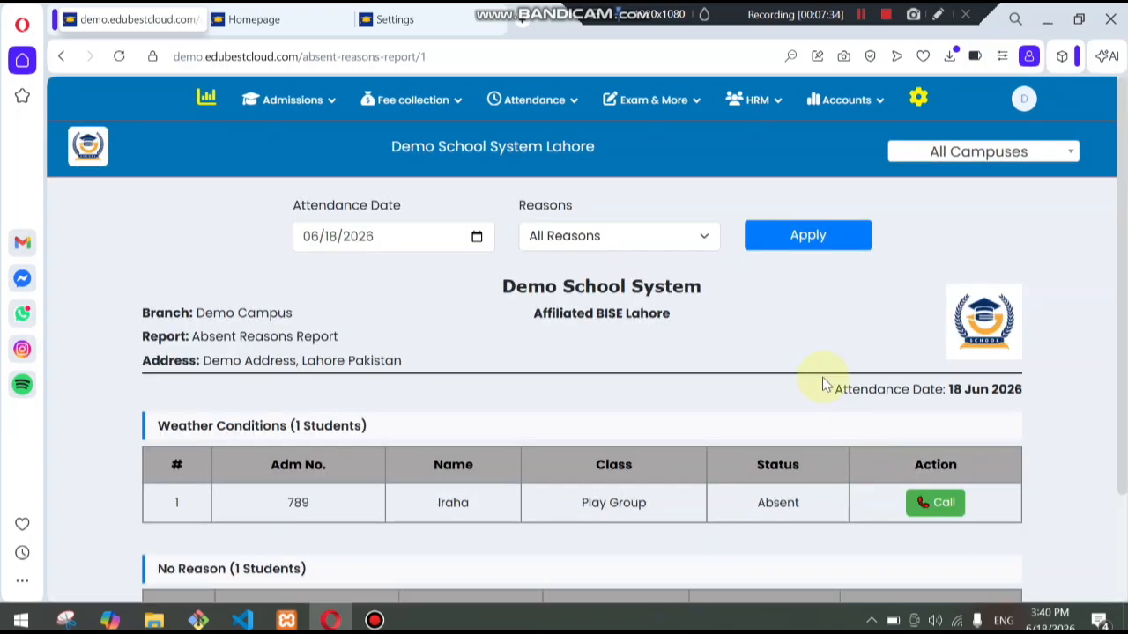
# - Examine the absent students grouped by reason in the Absent Reasons Report
pyautogui.scroll(-2, 822, 378)
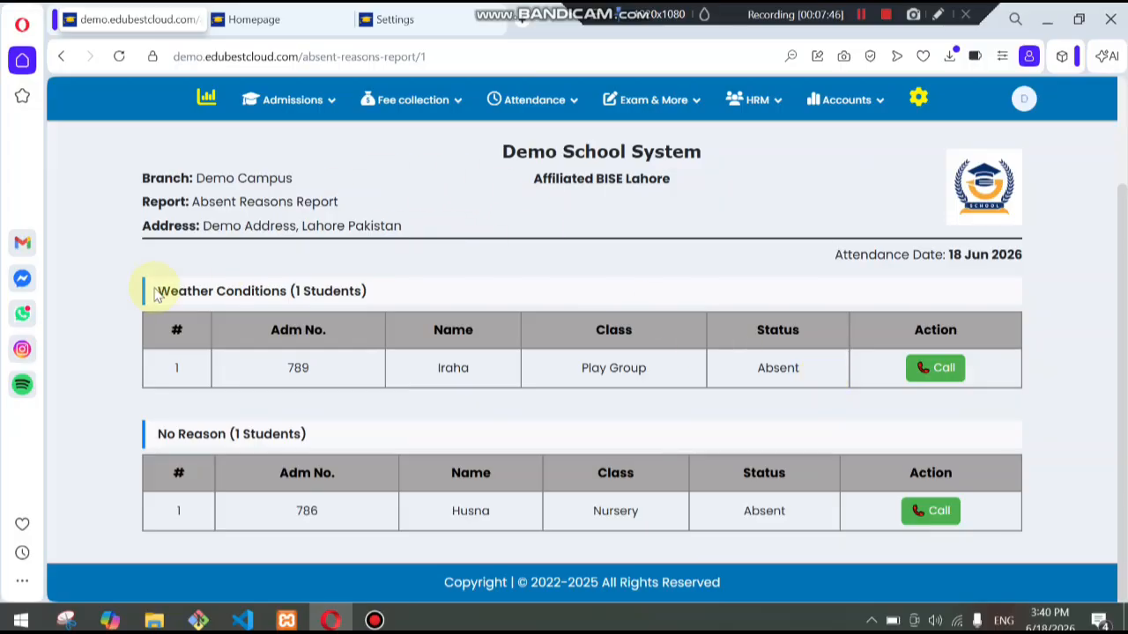
pyautogui.moveTo(155, 291); pyautogui.dragTo(377, 299)
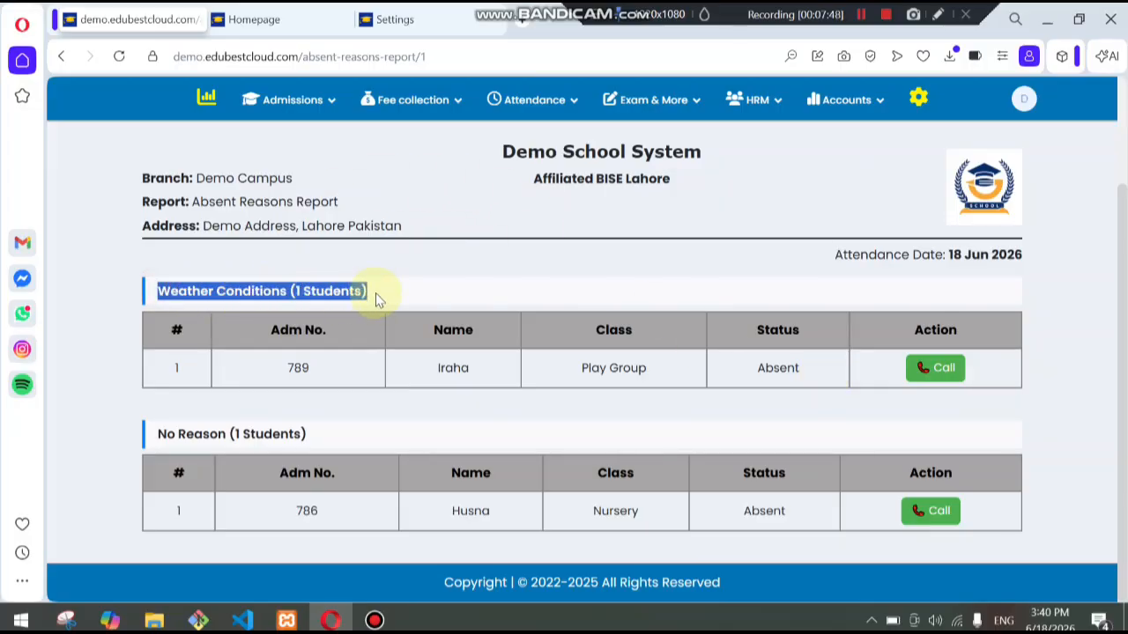
pyautogui.click(385, 343)
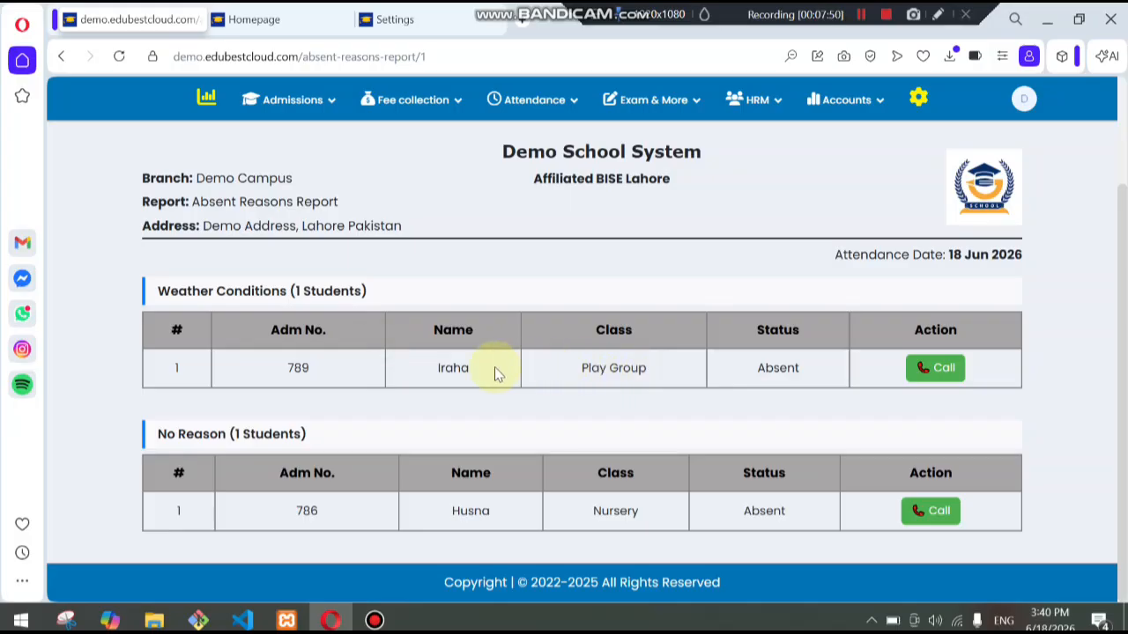
pyautogui.moveTo(583, 366); pyautogui.dragTo(816, 372)
pyautogui.click(407, 402)
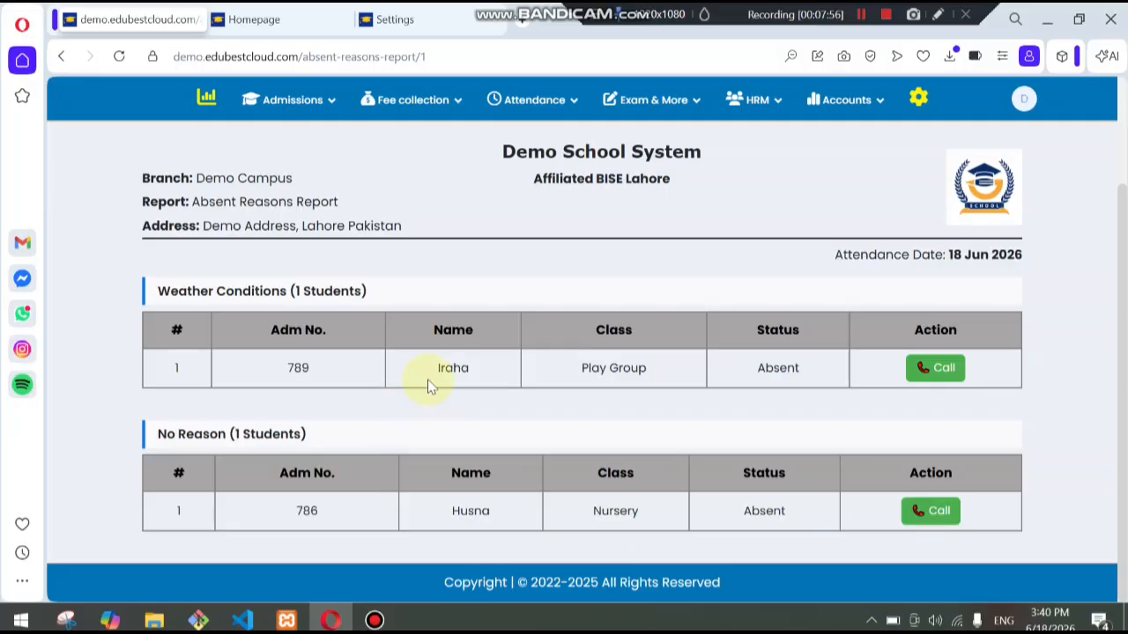
pyautogui.moveTo(428, 379); pyautogui.dragTo(846, 385)
pyautogui.click(828, 401)
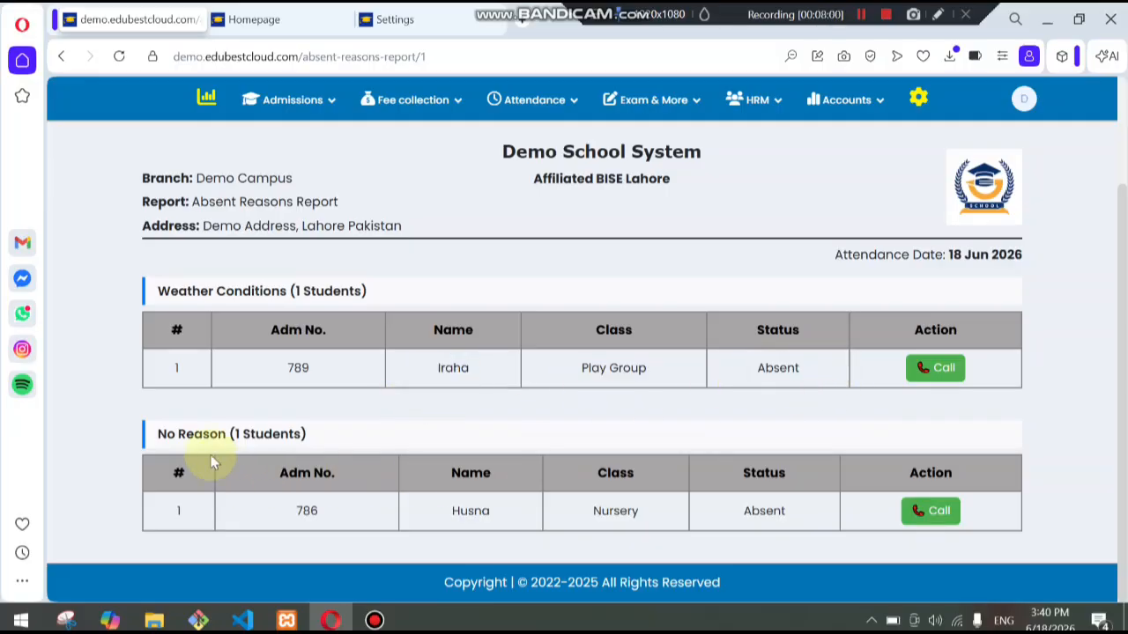
pyautogui.moveTo(156, 435); pyautogui.dragTo(338, 459)
pyautogui.click(339, 462)
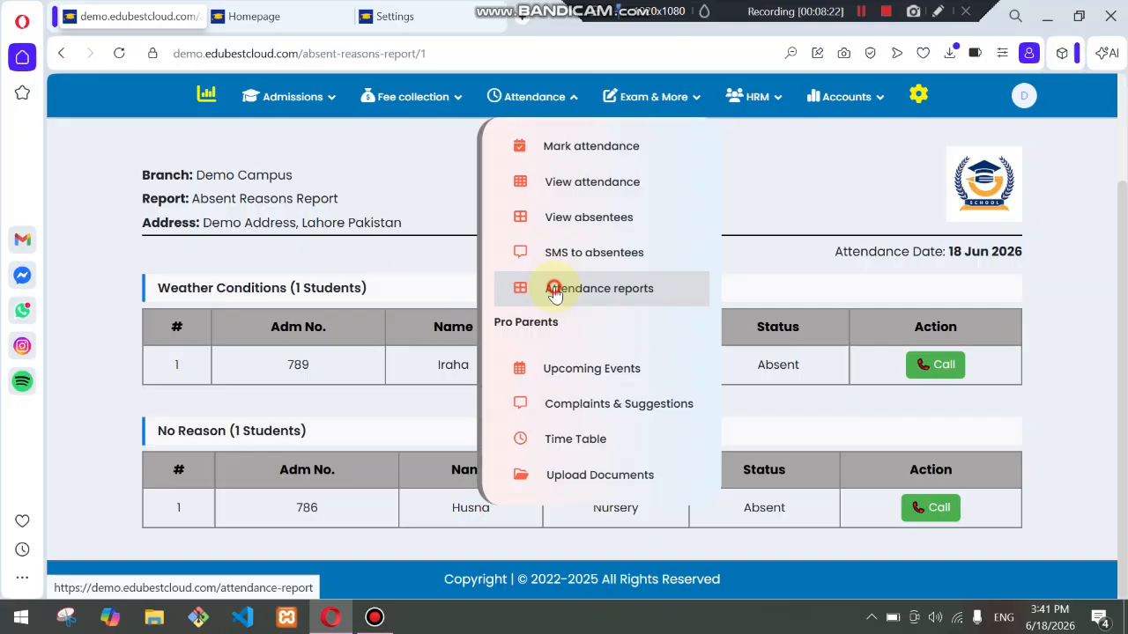
# - Return to the Attendance Reports page
pyautogui.click(555, 295)
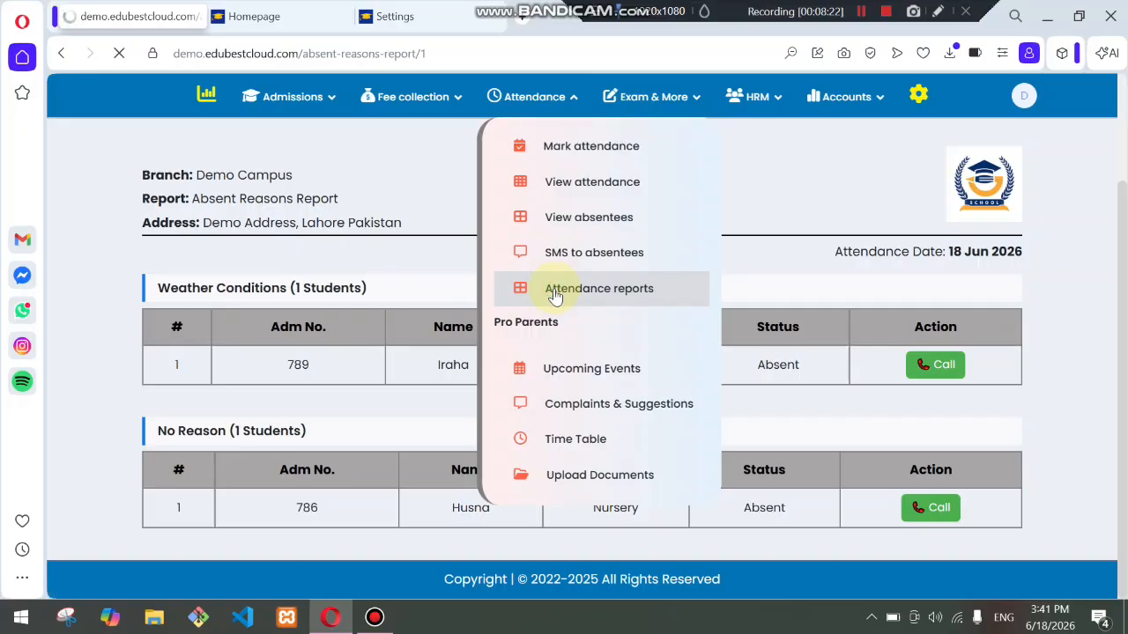